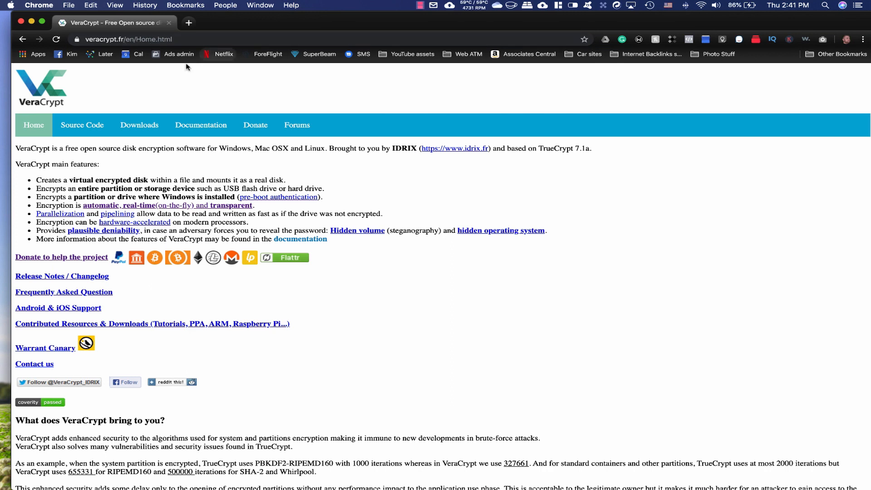
- Look through the VeraCrypt website's home, source code, downloads, documentation, donation and forums pages
scroll(176, 280, down, 10)
scroll(176, 280, up, 10)
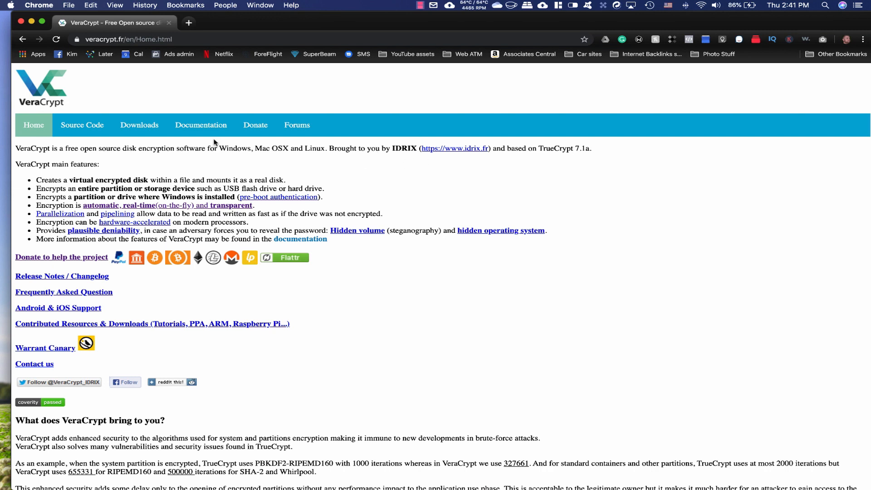
click(82, 125)
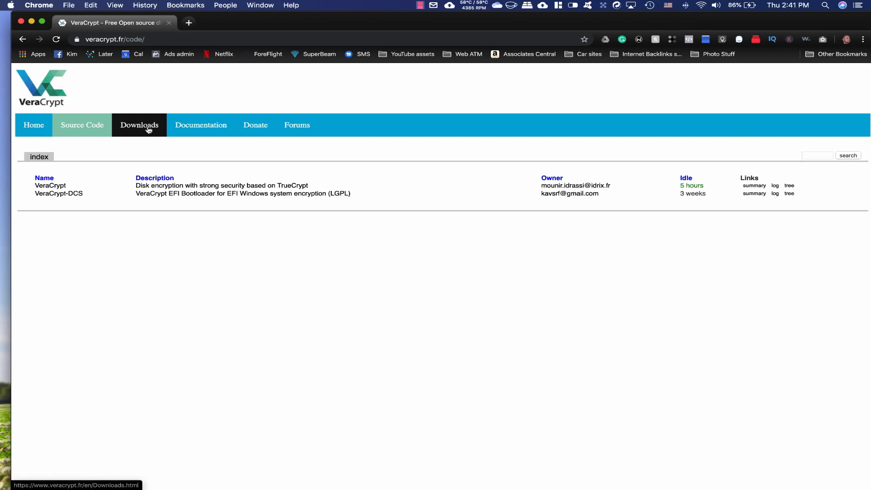
click(148, 130)
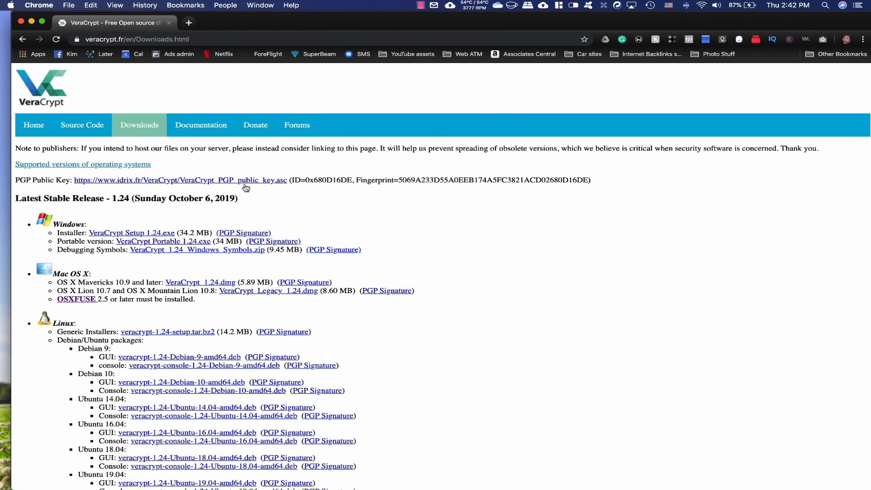
click(207, 127)
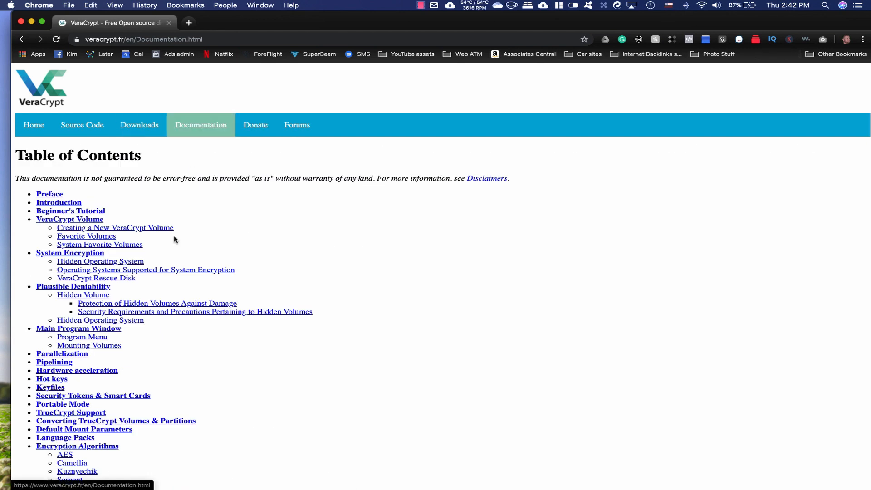
click(262, 131)
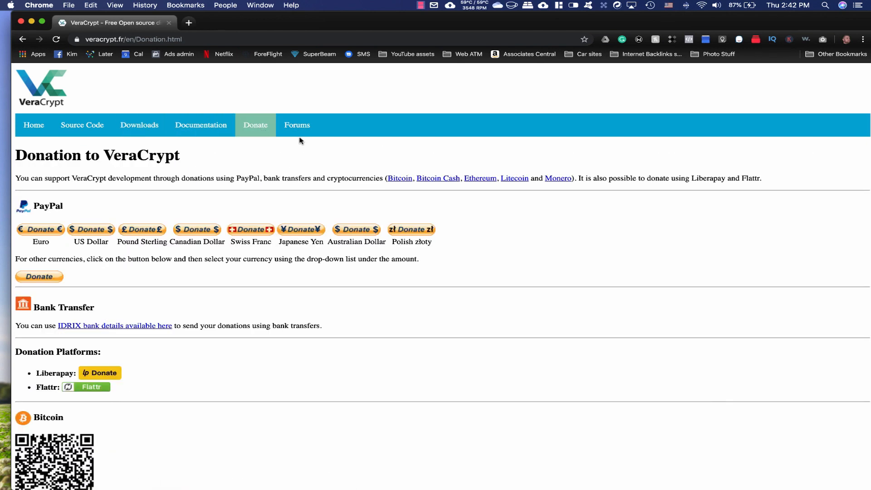
click(300, 125)
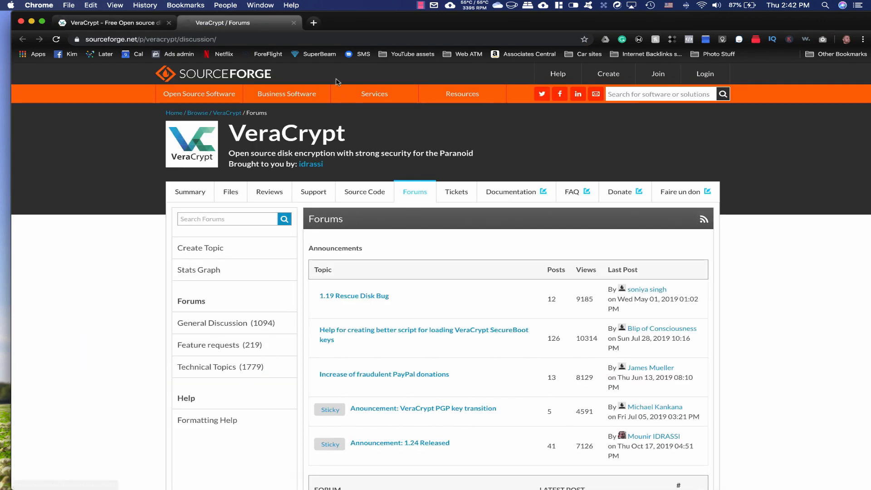
- Close the browser window with the VeraCrypt pages and quit Google Chrome
click(21, 22)
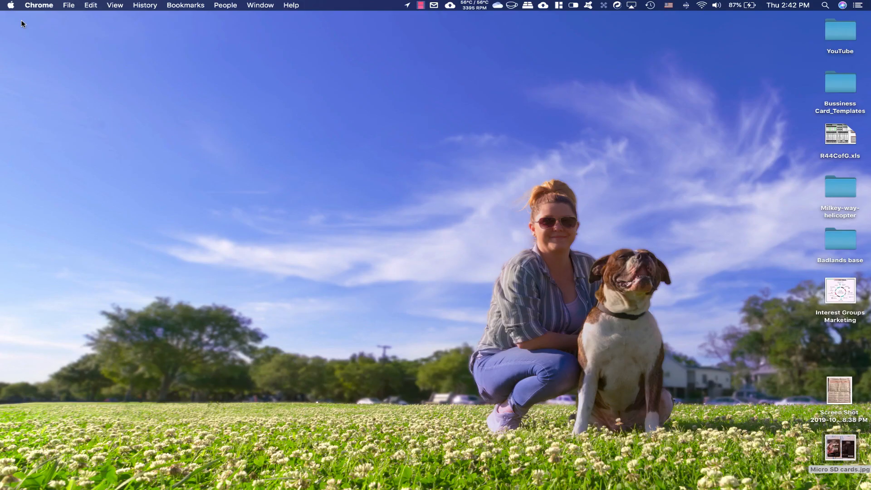
click(39, 5)
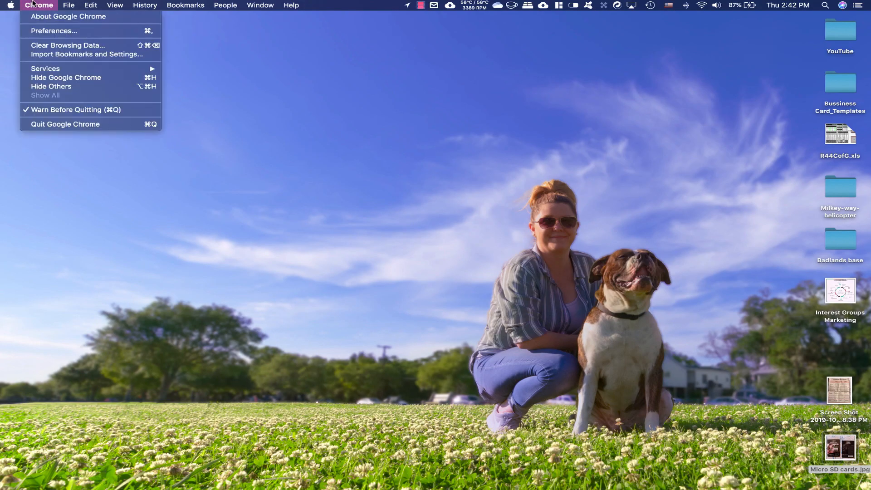
click(50, 111)
key(super+q)
key(super+space)
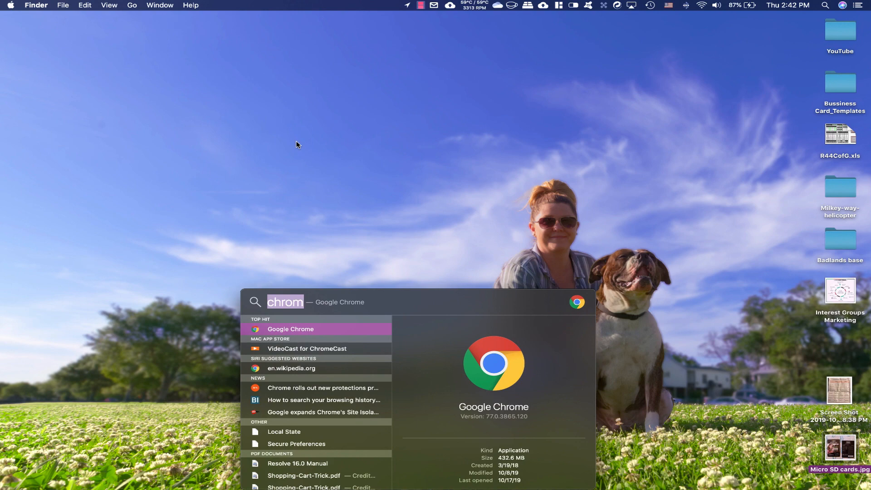
text(very)
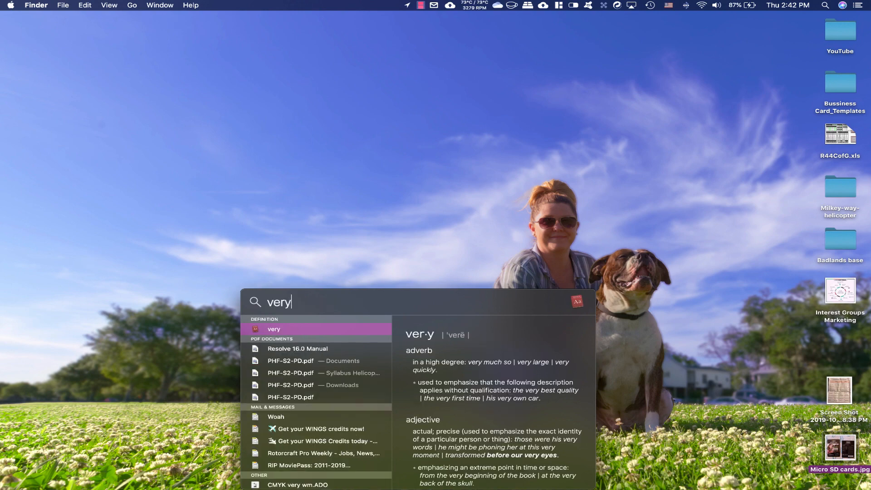
key(Escape)
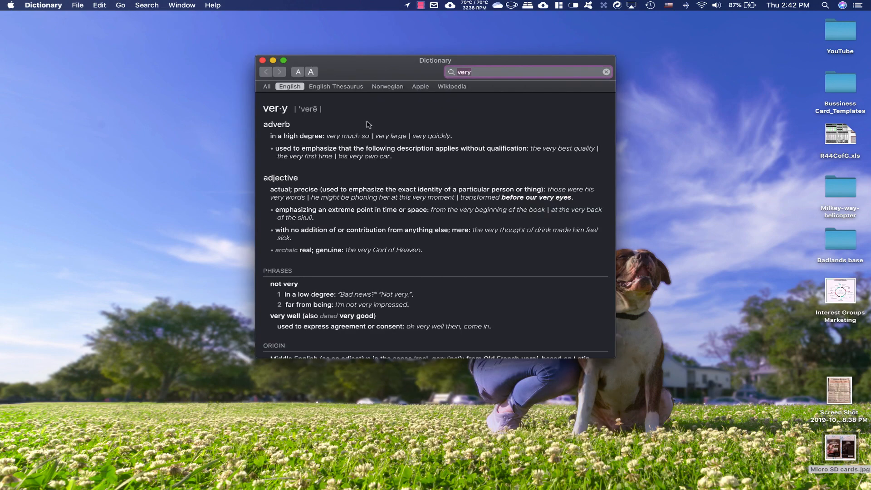
click(263, 61)
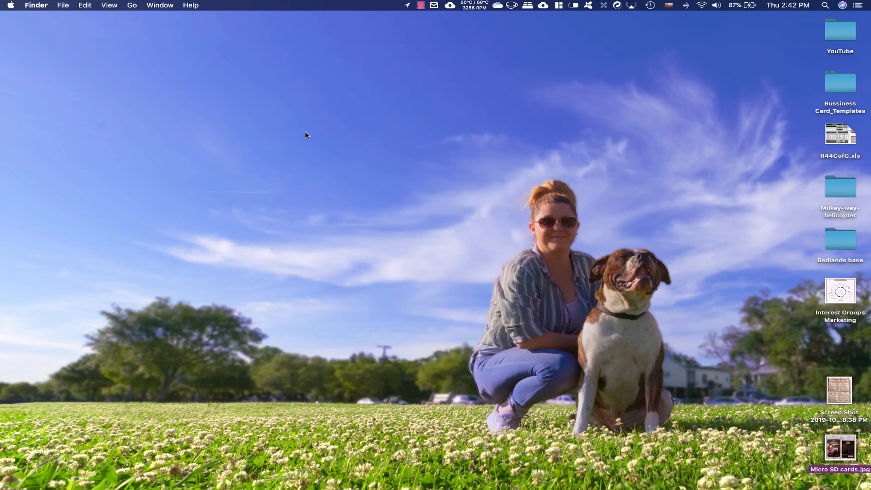
- Search the computer for "veracrypt" and launch the VeraCrypt application
key(super+space)
text(veracrypt)
key(Return)
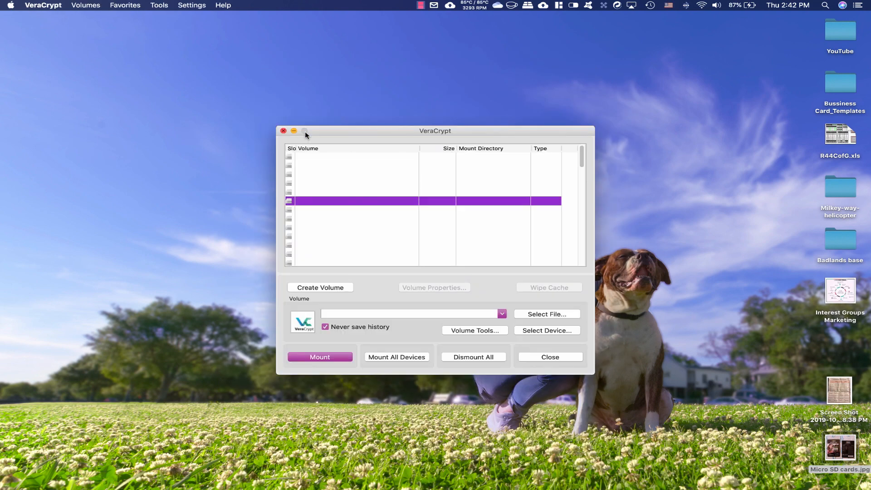
- Select slot 5 in the VeraCrypt volume list
click(298, 158)
click(297, 176)
click(298, 208)
click(299, 236)
click(301, 193)
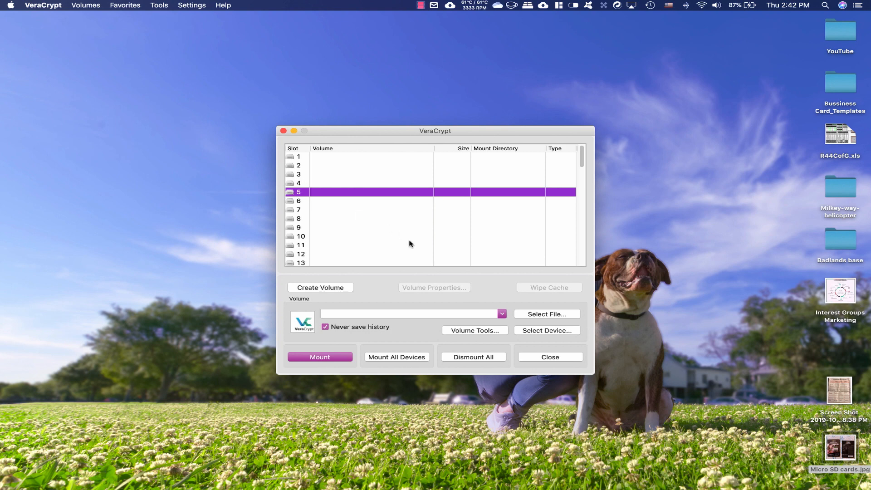
- Start creating a new volume as an encrypted file container of the standard VeraCrypt type
click(336, 288)
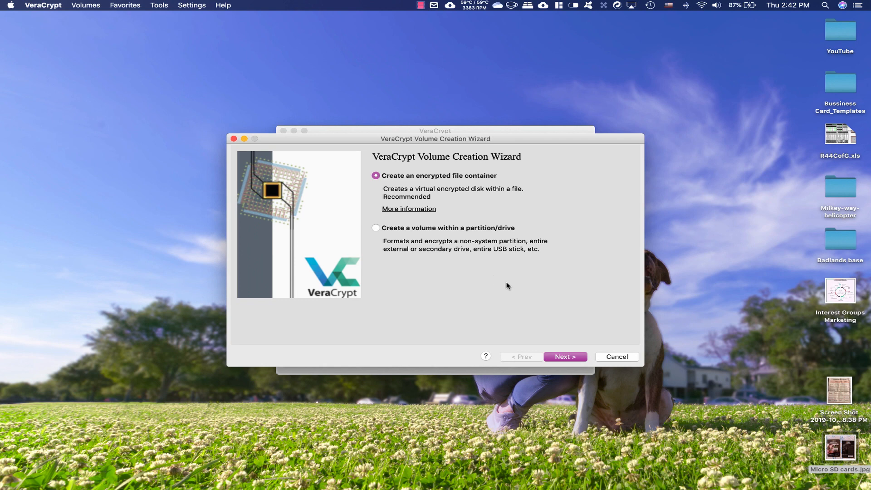
click(565, 357)
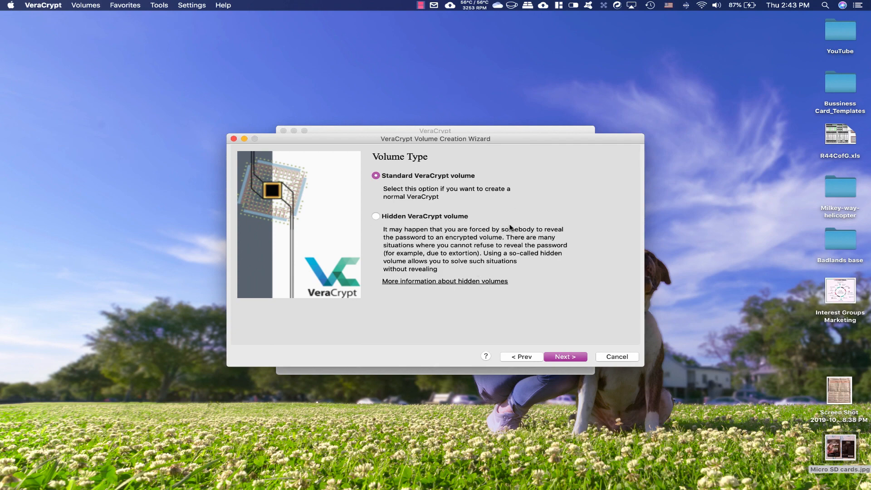
click(563, 357)
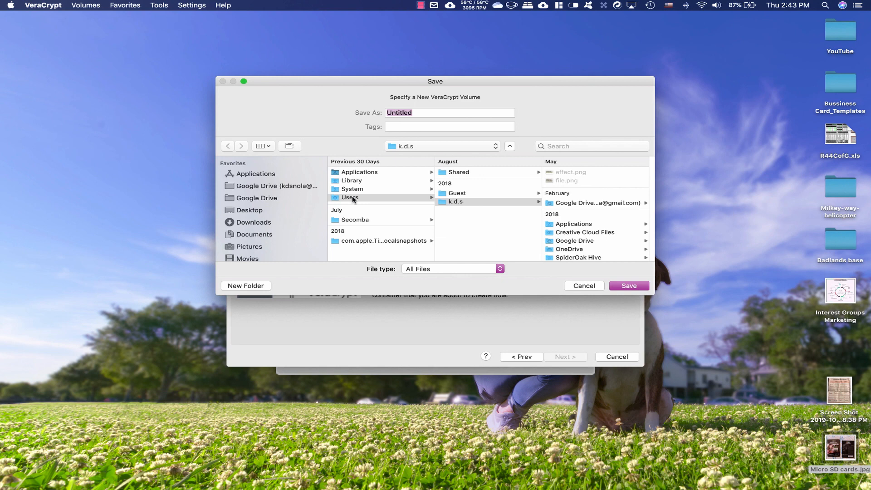
- Name the new container file "Test", save it in the Downloads folder and accept that volume location
text(Test)
click(253, 211)
click(285, 224)
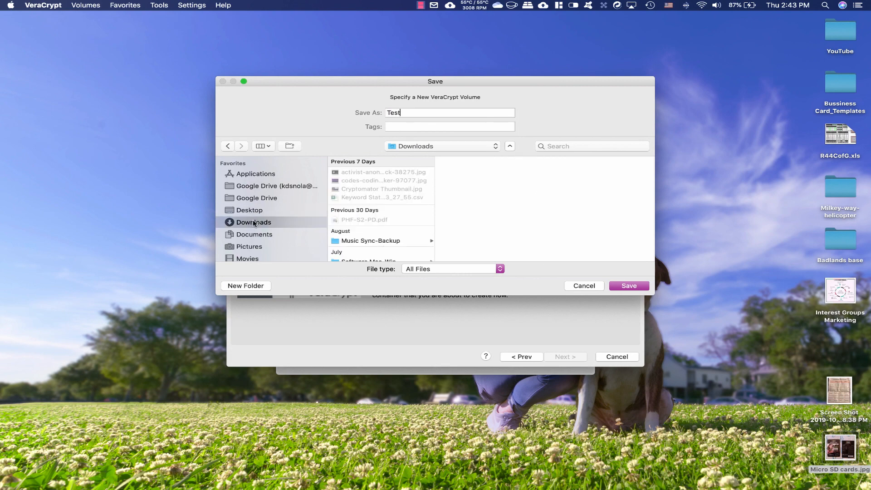
click(630, 286)
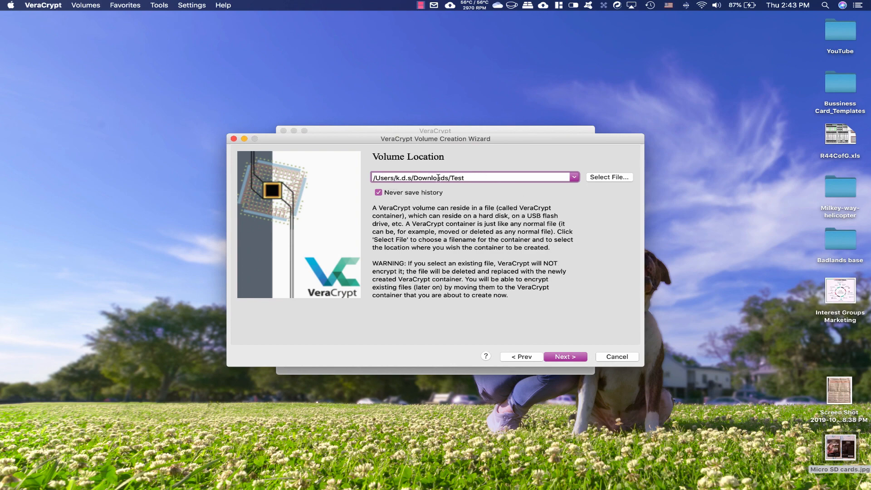
click(568, 357)
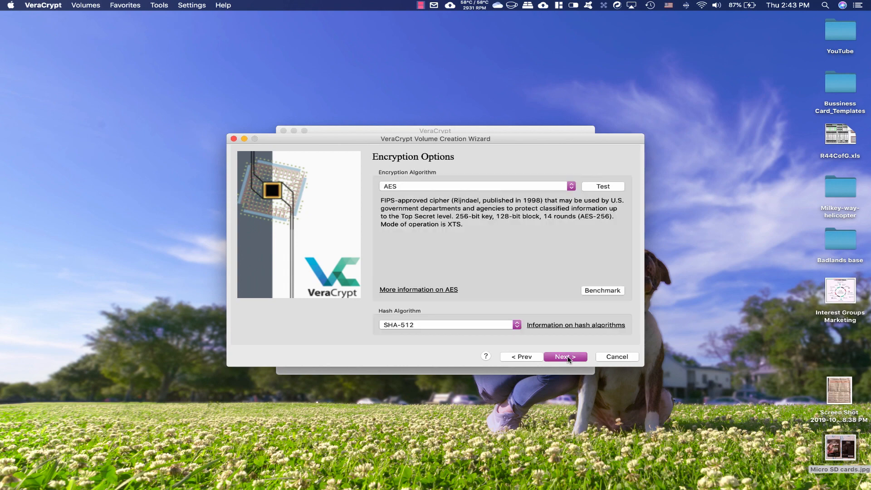
- Review the available encryption algorithms and accept AES with the SHA-512 hash for the volume
click(569, 187)
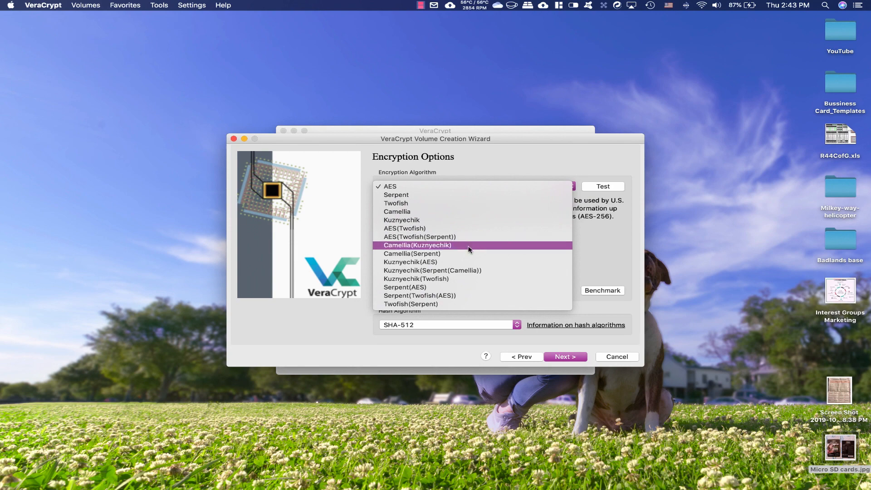
click(534, 166)
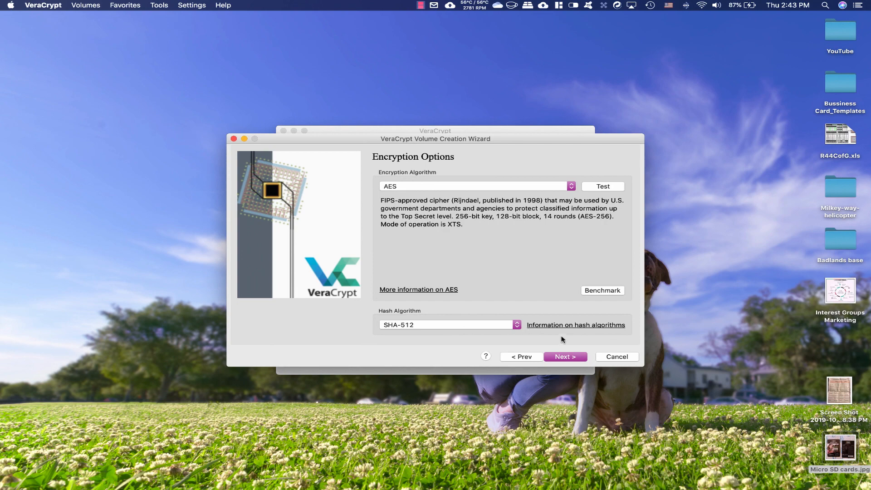
click(573, 357)
- Set the volume size to 500 MB and continue to the password settings
click(484, 178)
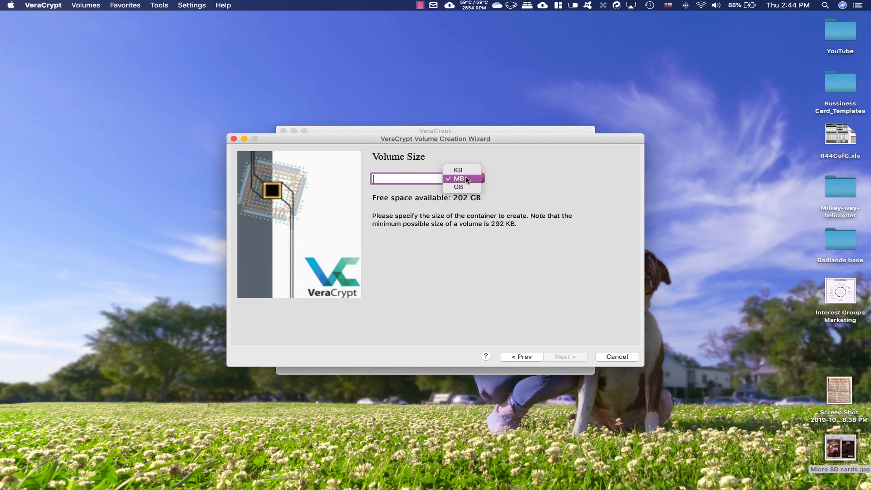
click(462, 178)
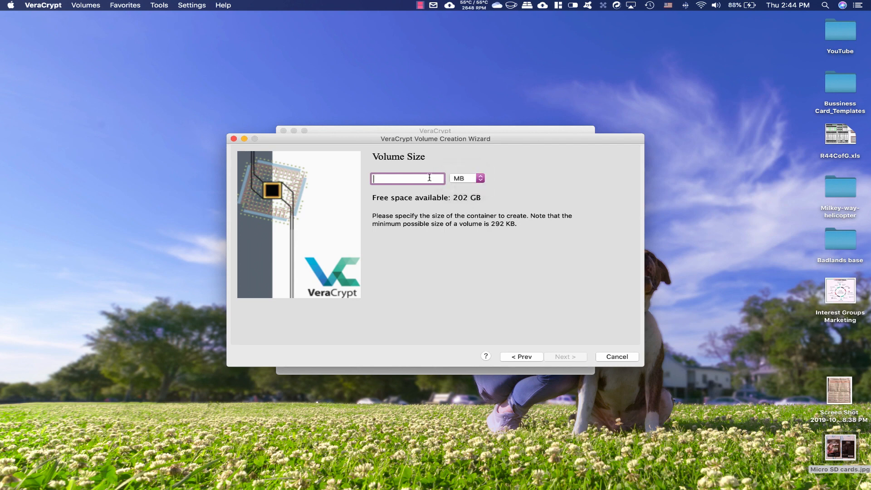
text(500)
click(562, 355)
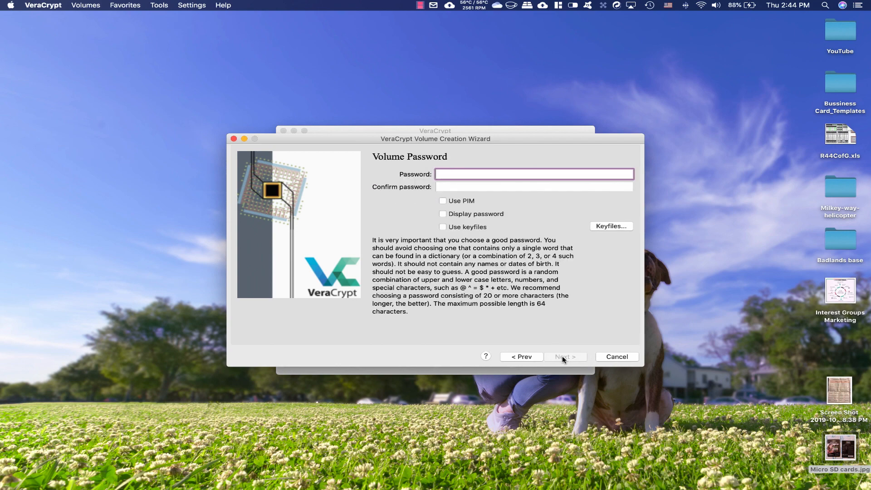
- Enter and confirm the volume password, check it by displaying it briefly, and accept using a short password
text(••••)
key(super+a)
click(449, 187)
text(••••)
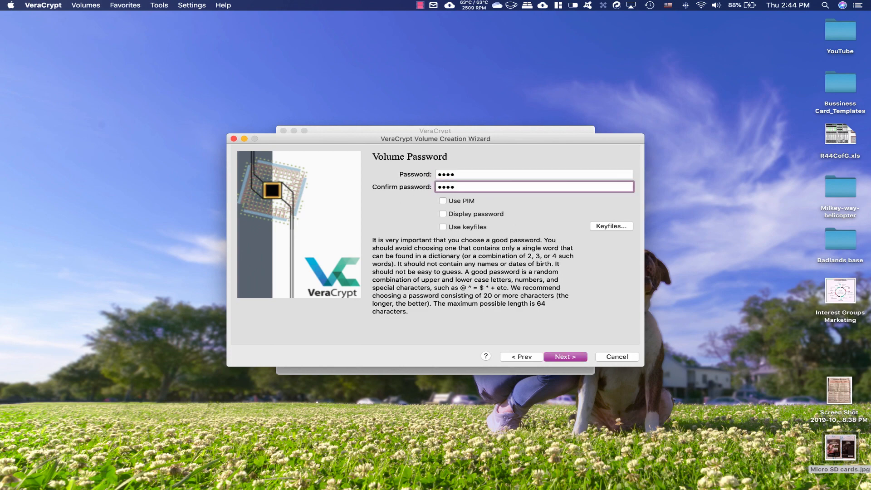
click(444, 214)
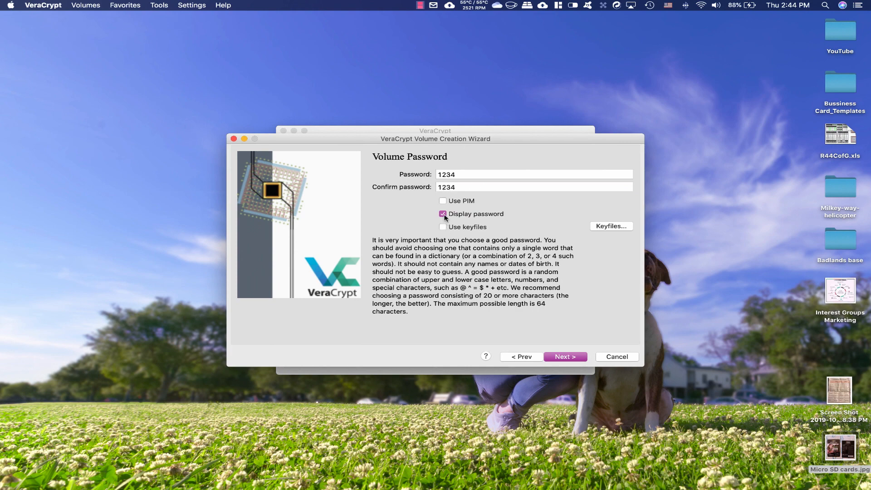
click(442, 214)
click(574, 358)
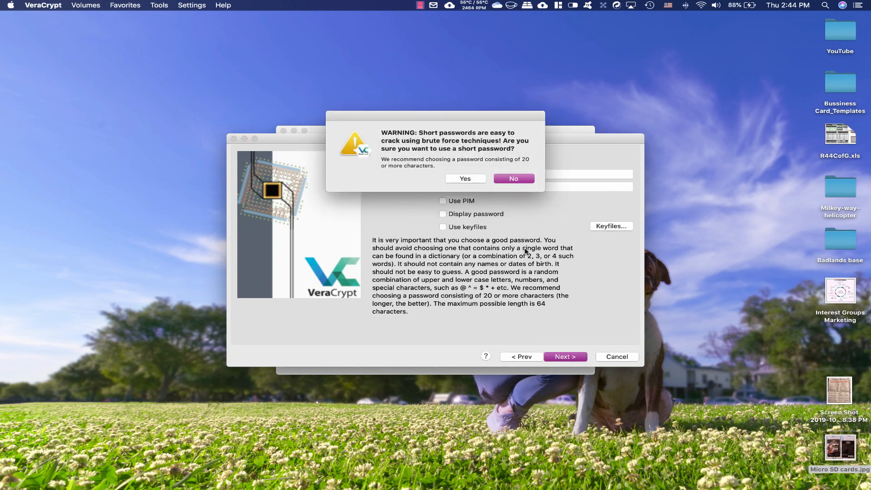
click(472, 180)
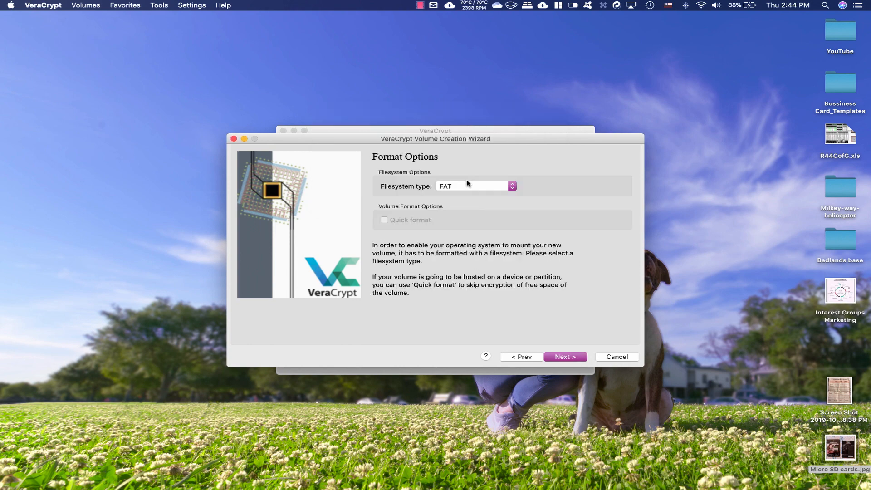
- Review the filesystem types and accept FAT for the new volume
click(515, 188)
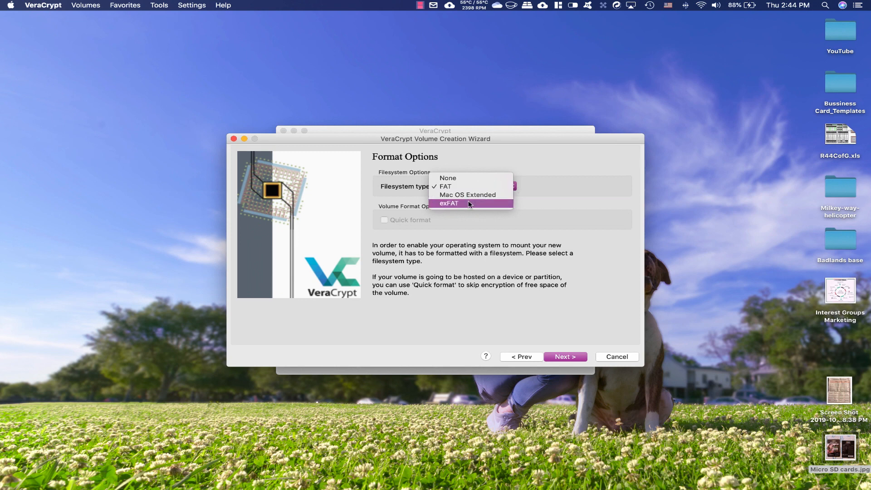
click(588, 315)
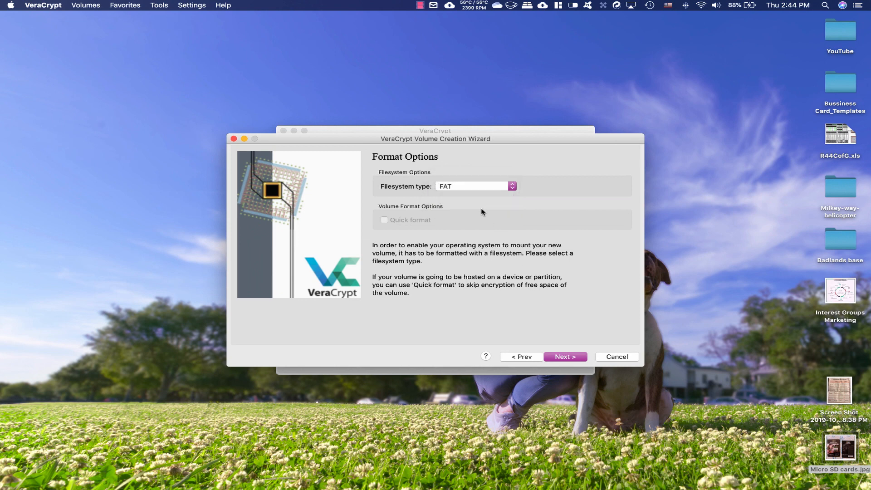
click(567, 356)
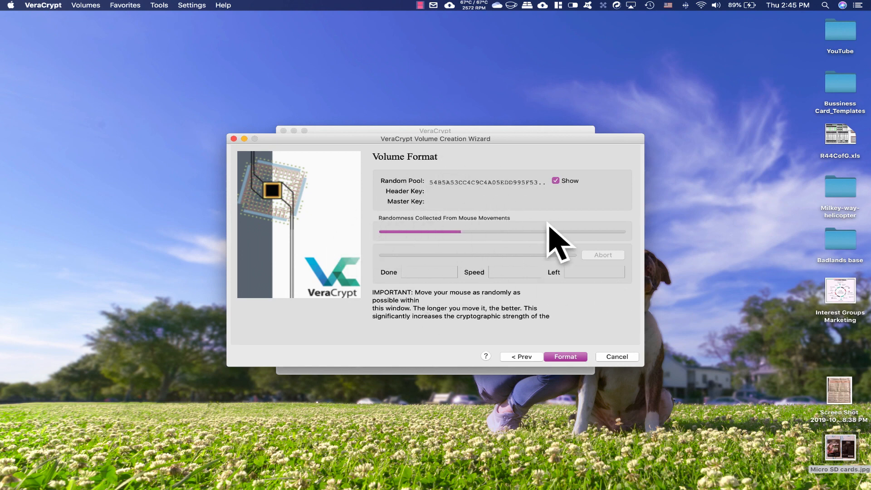
- Hide the random pool and key values, format the volume, and acknowledge the completion notice
click(555, 181)
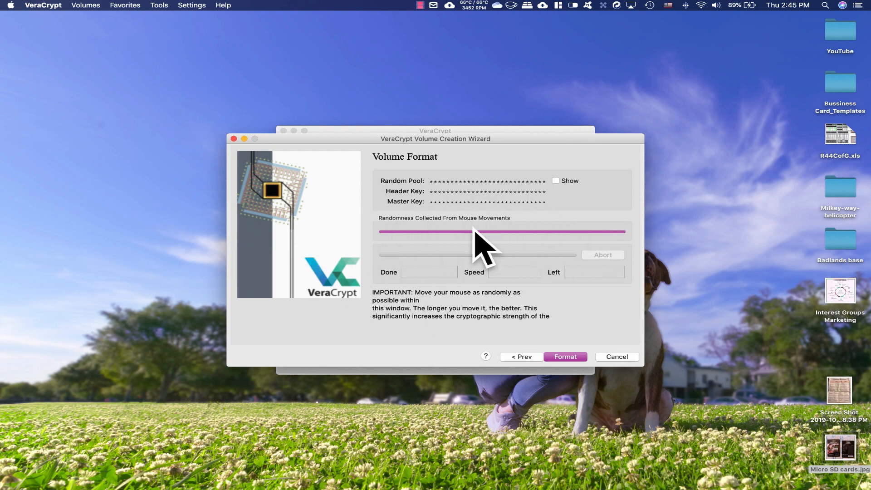
click(565, 356)
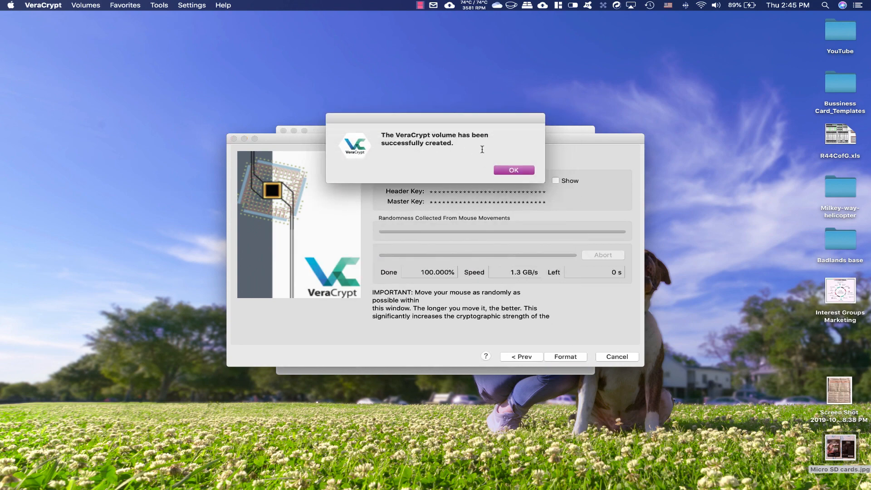
click(508, 171)
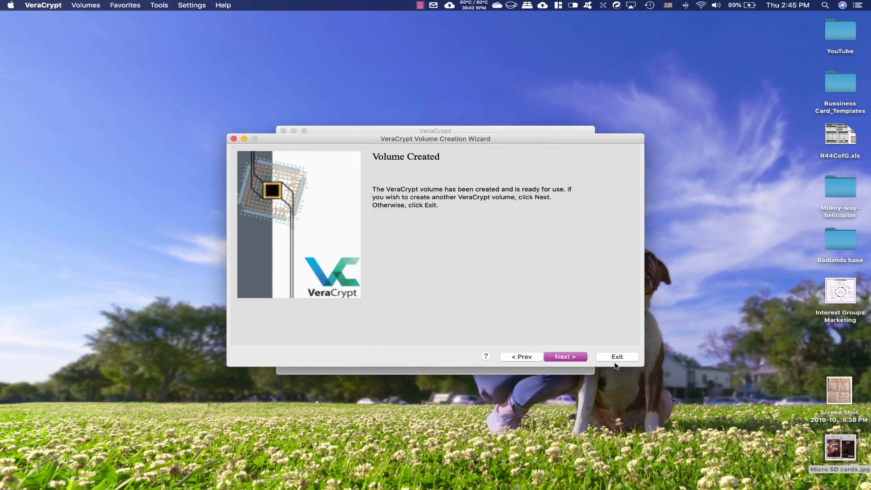
- Leave the volume creation wizard without starting another volume, and select slot 7 in the volume list
click(567, 357)
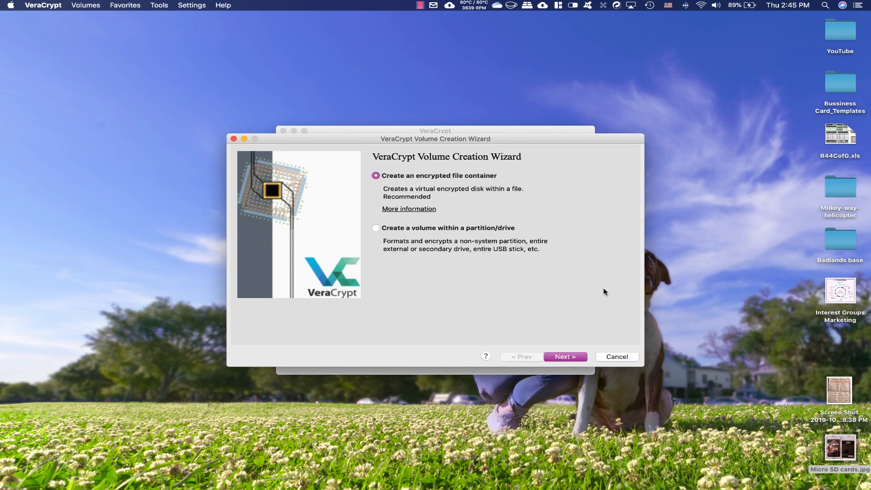
click(610, 357)
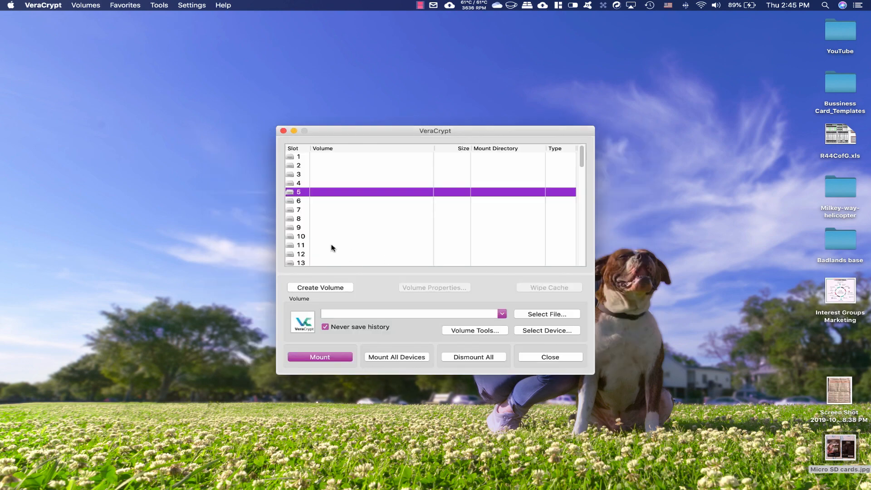
click(311, 211)
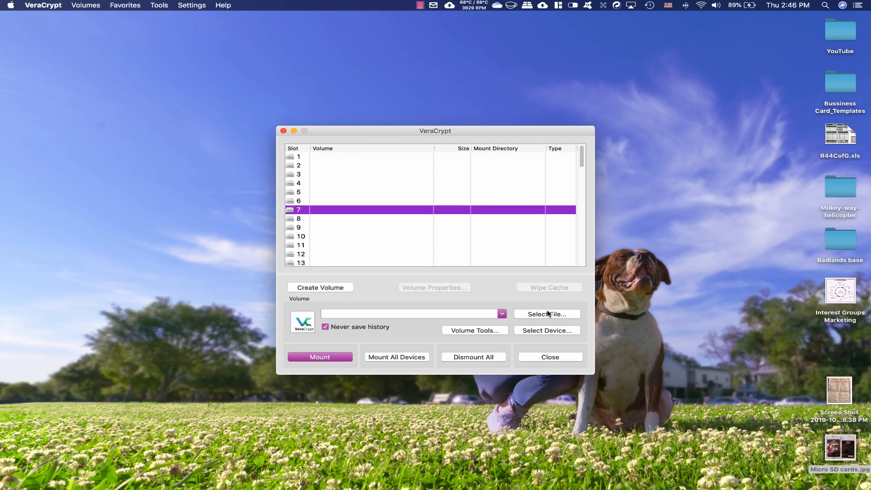
- Choose the Test file in the Downloads folder as the volume to mount
click(547, 314)
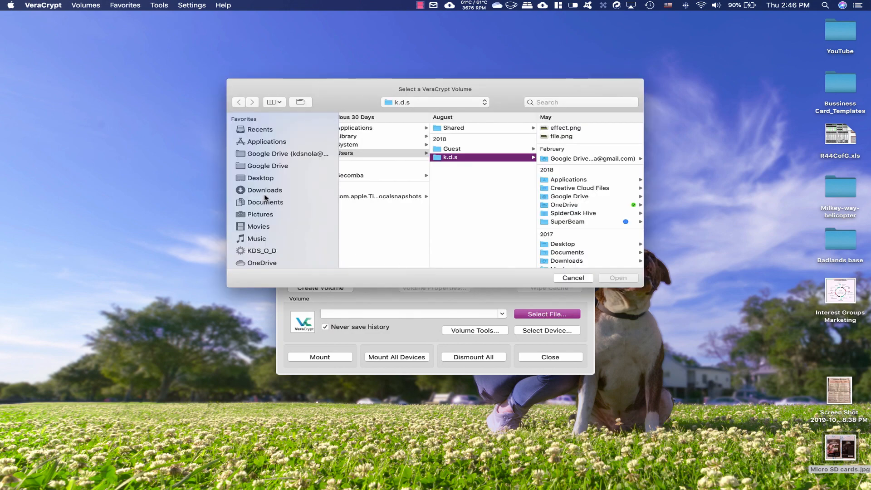
click(267, 192)
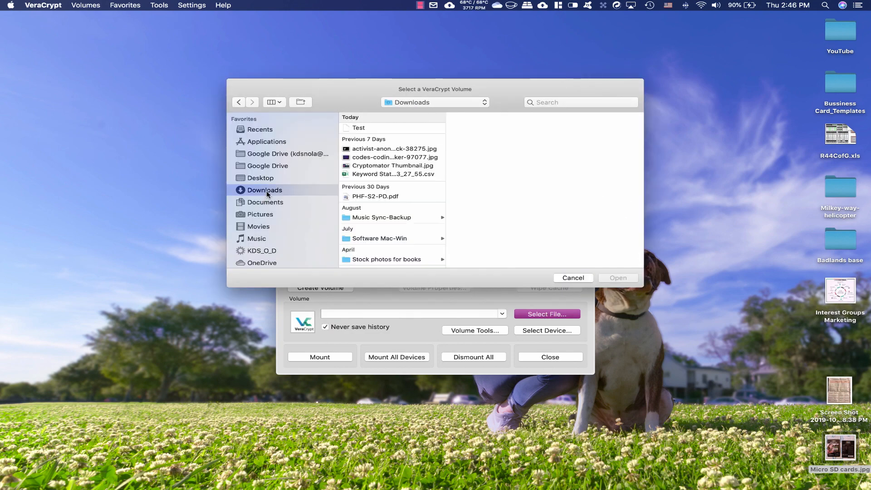
click(376, 129)
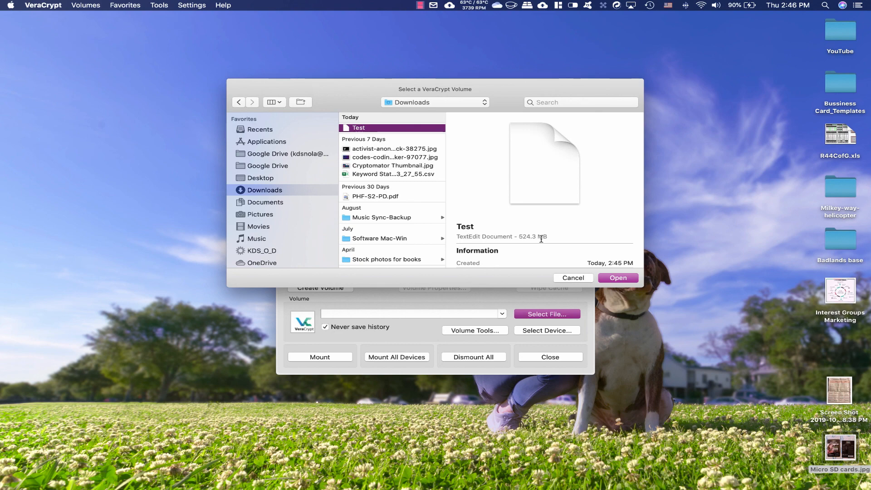
scroll(541, 240, down, 3)
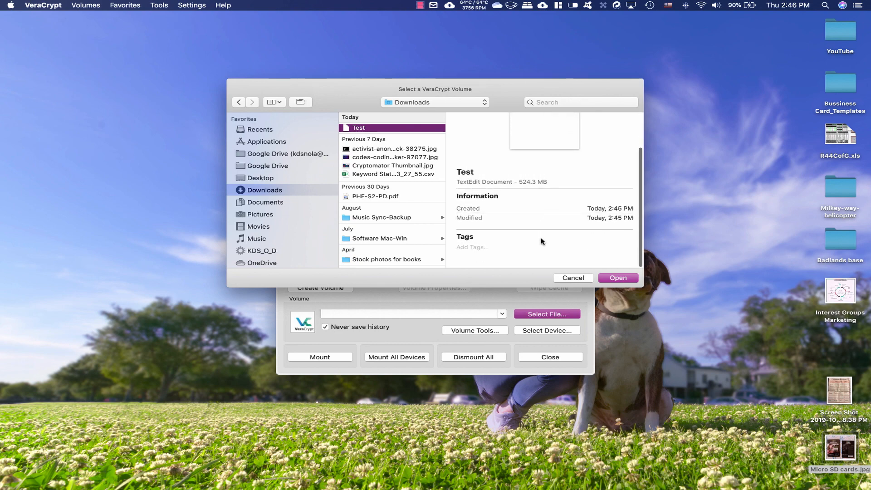
right_click(356, 129)
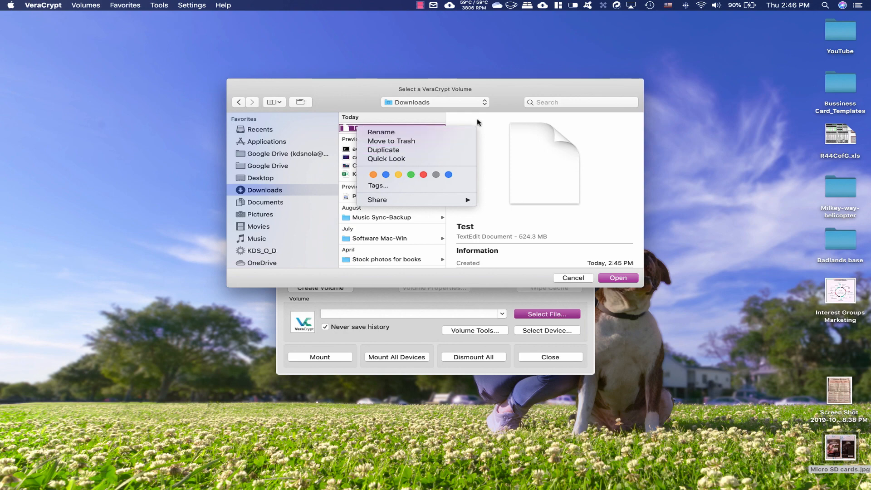
click(517, 93)
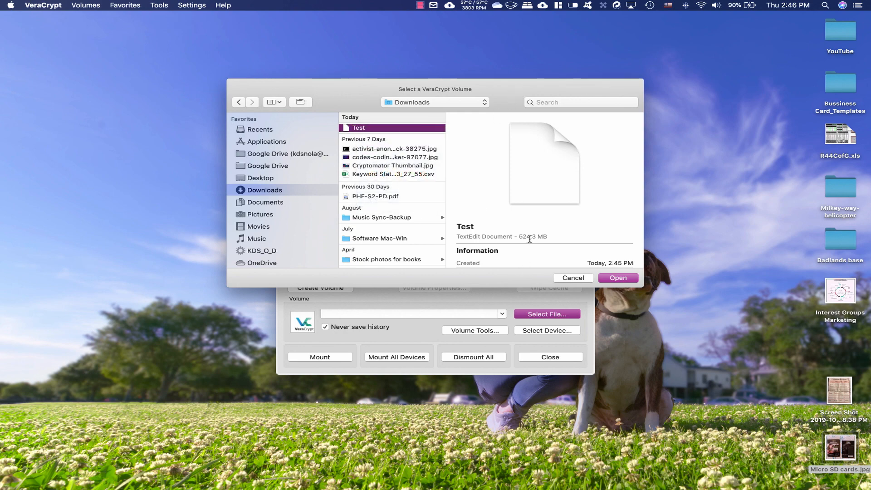
scroll(530, 239, down, 1)
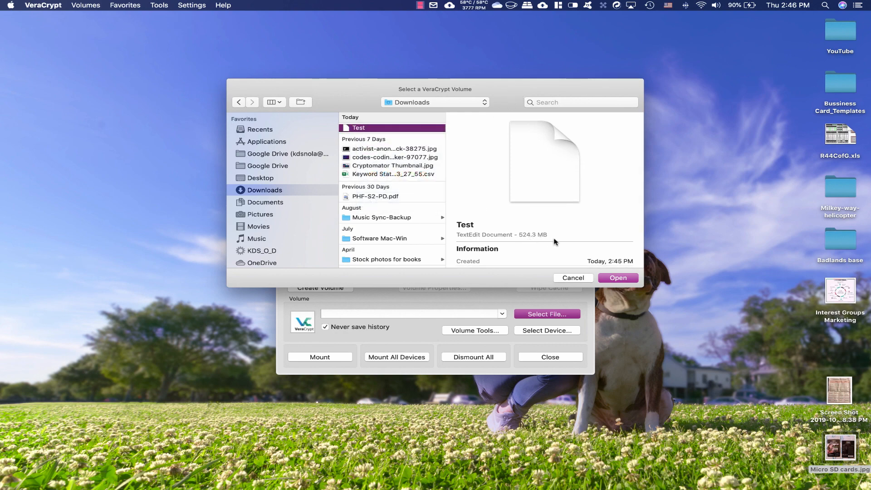
click(618, 278)
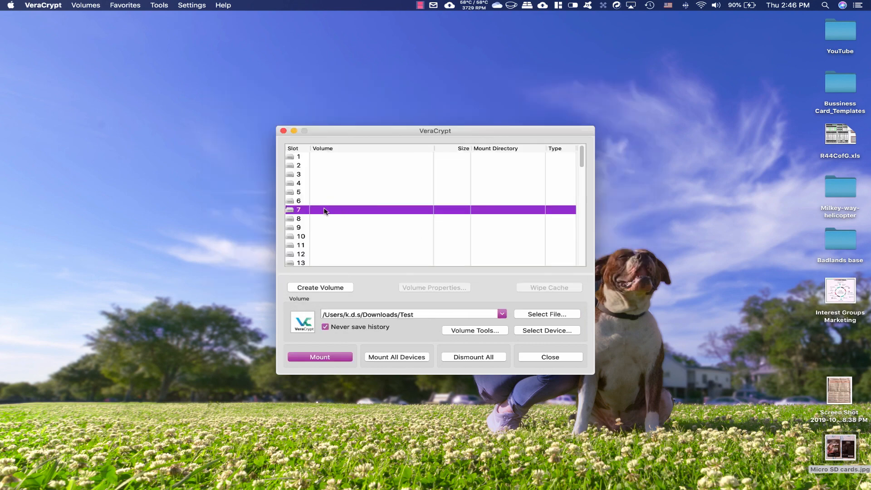
- Mount the Test container in slot 7 with its volume password, and place the NO NAME window beside the VeraCrypt window
click(325, 357)
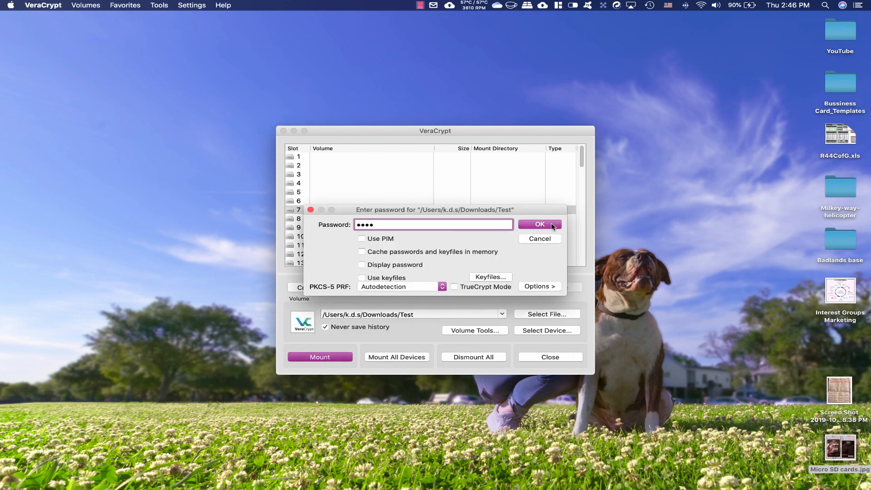
click(552, 226)
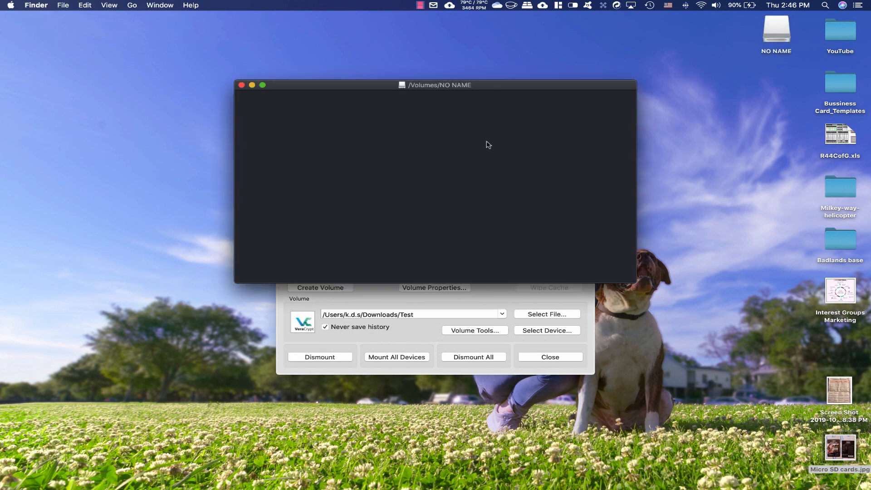
drag(503, 86, 240, 33)
drag(433, 131, 568, 42)
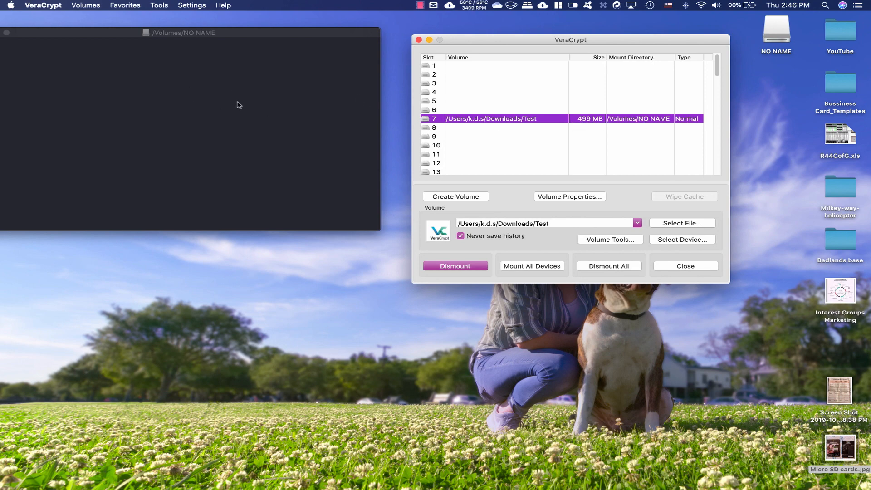
- Open a Finder window by searching the Mac for "documents", and show the Downloads folder in it
mouse_move(3, 66)
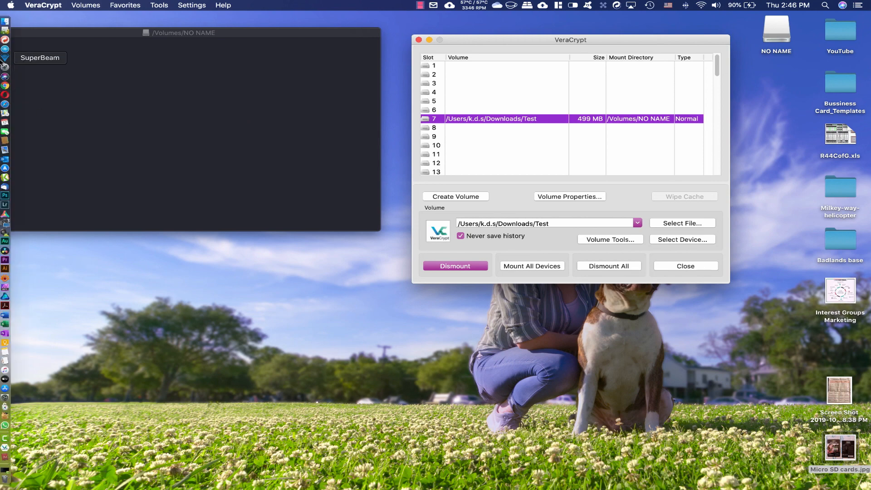
click(4, 22)
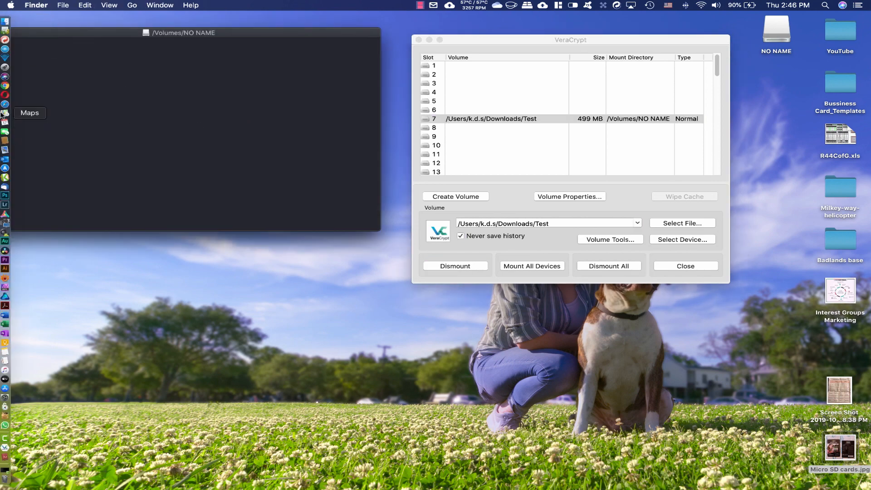
key(super+space)
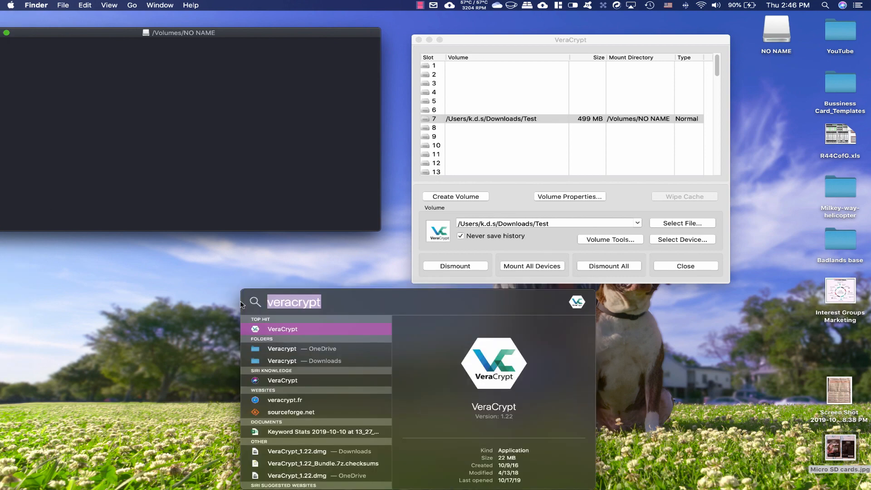
text(documents)
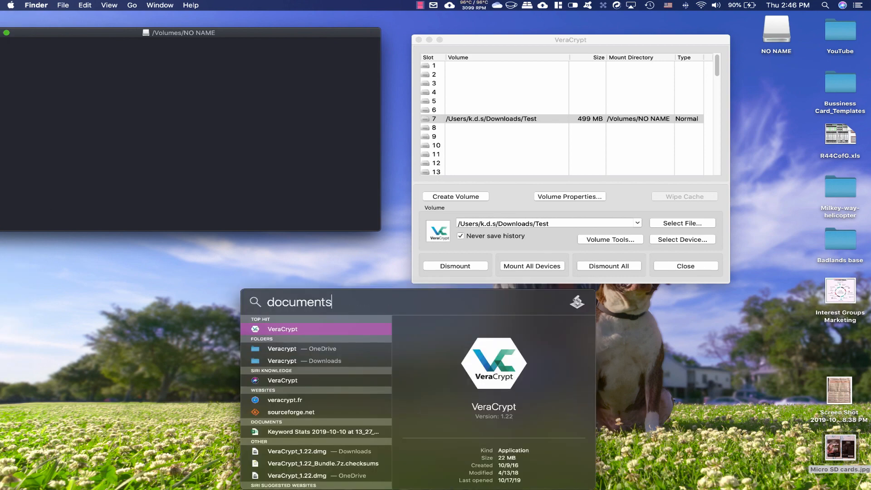
key(Return)
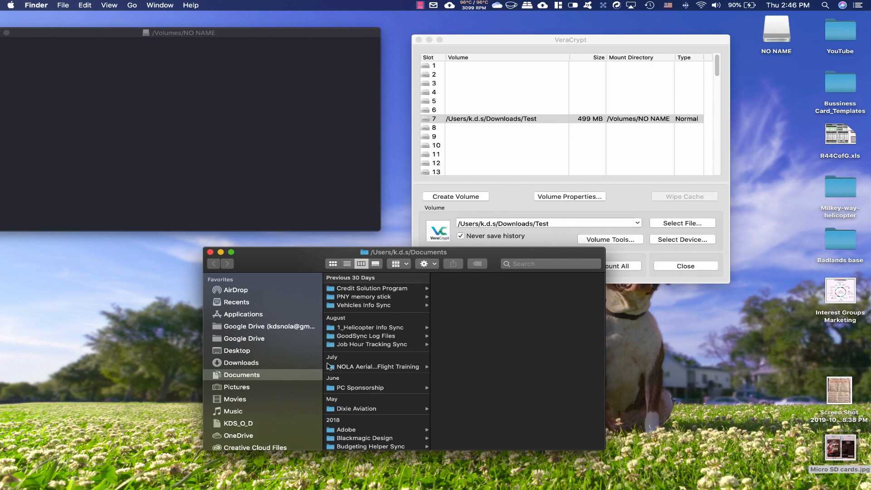
click(262, 363)
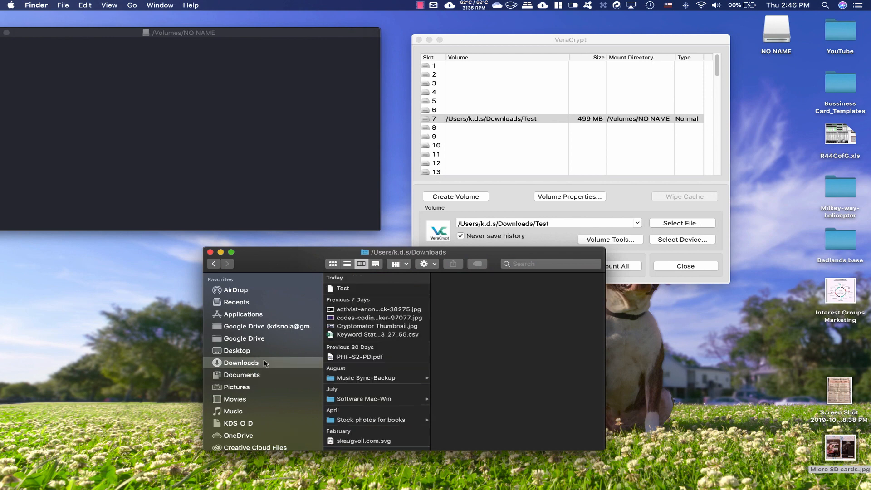
- Copy the three JPG images listed under Previous 7 Days, including Cryptomator Thumbnail.jpg, from Downloads into the mounted NO NAME volume
click(358, 310)
click(359, 326)
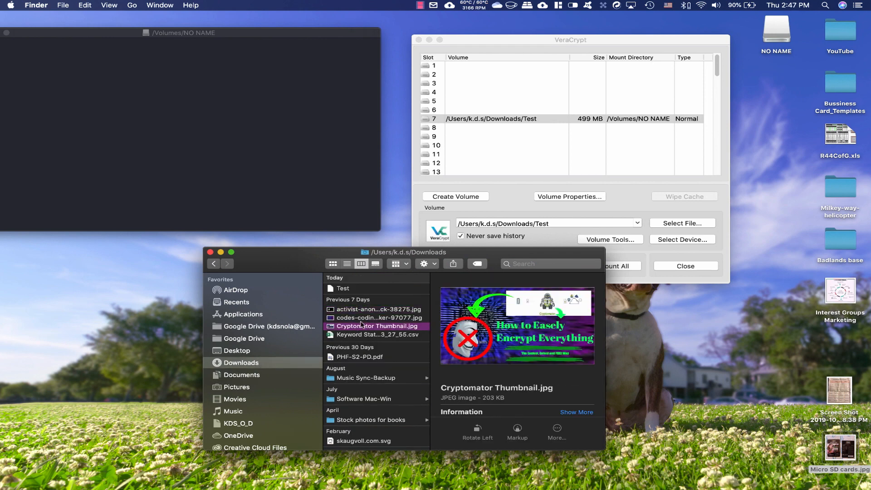
shift+click(360, 311)
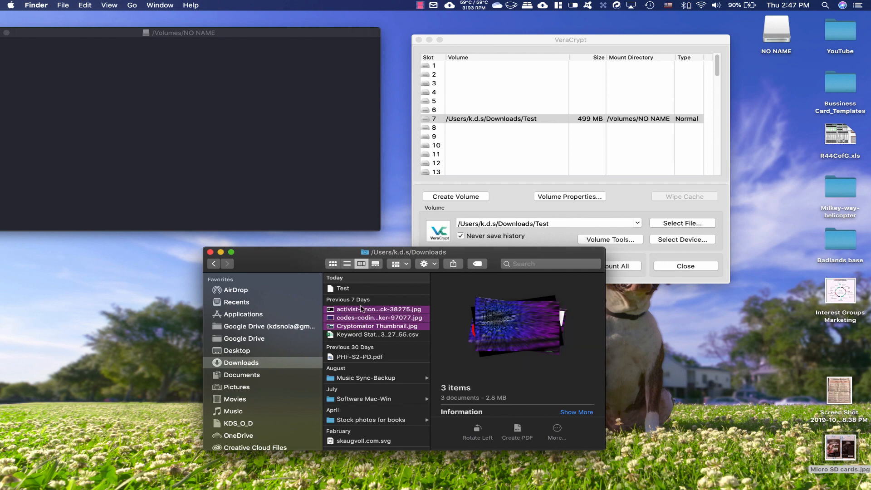
drag(361, 312, 222, 133)
drag(236, 30, 265, 28)
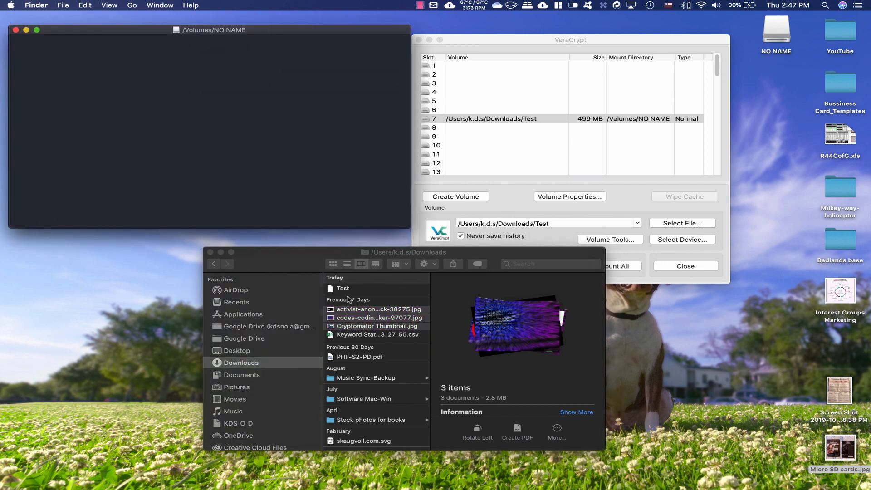
drag(351, 313, 191, 109)
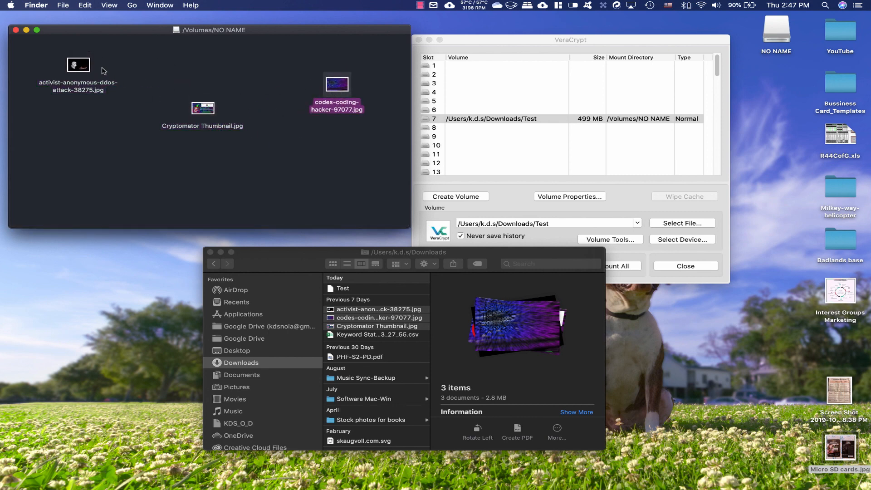
- Close the NO NAME window and dismount the Test volume from slot 7 in VeraCrypt
click(15, 30)
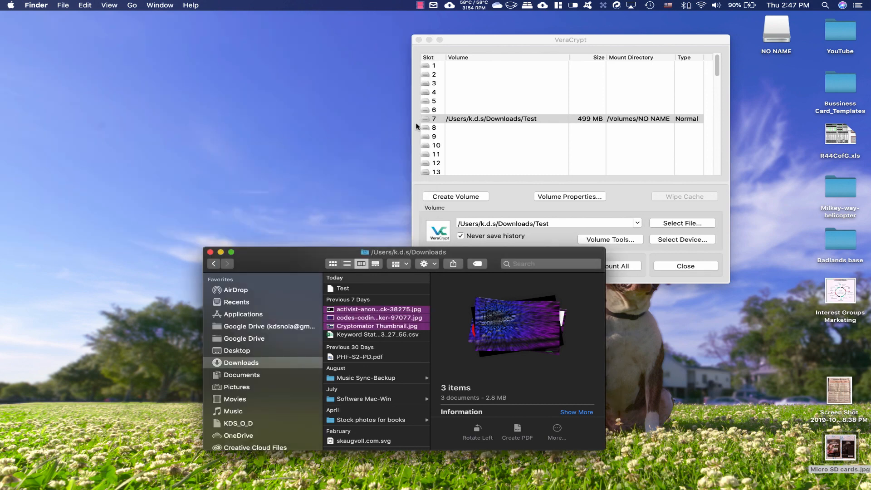
click(638, 186)
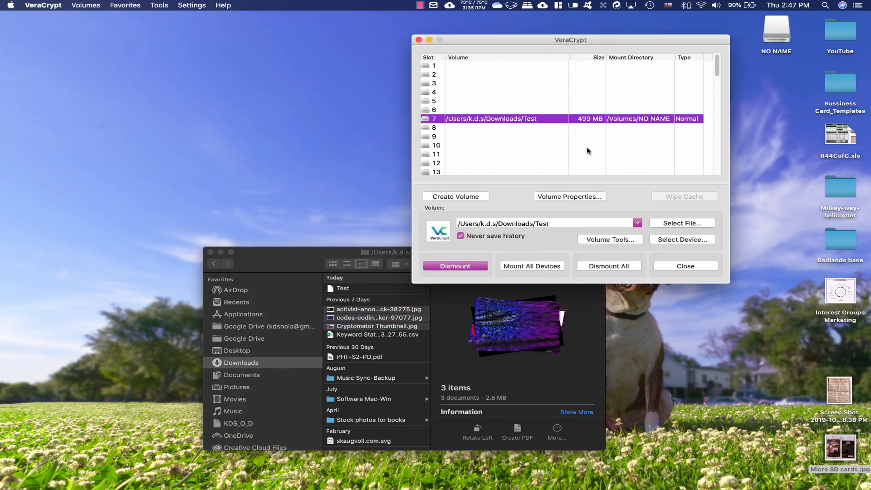
click(469, 266)
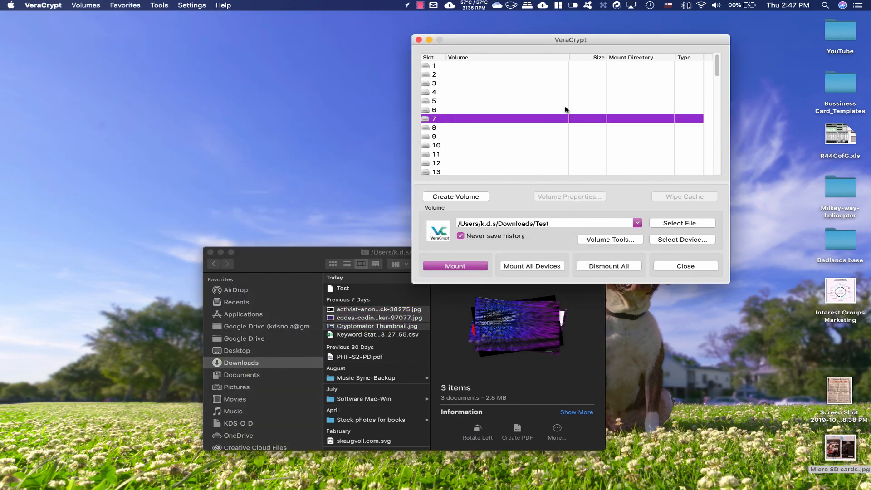
- Arrange the VeraCrypt and Downloads windows side by side, and try to open the dismounted Test file directly from Finder
drag(527, 40, 627, 21)
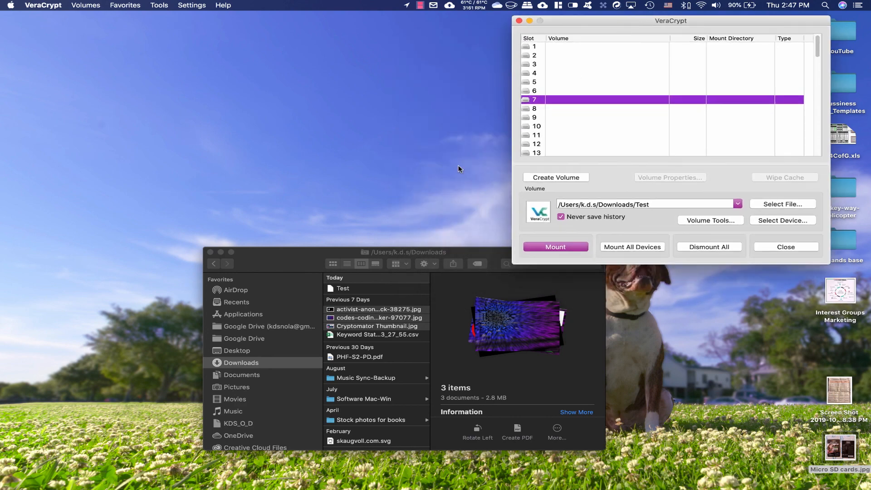
drag(277, 262, 168, 179)
double_click(223, 206)
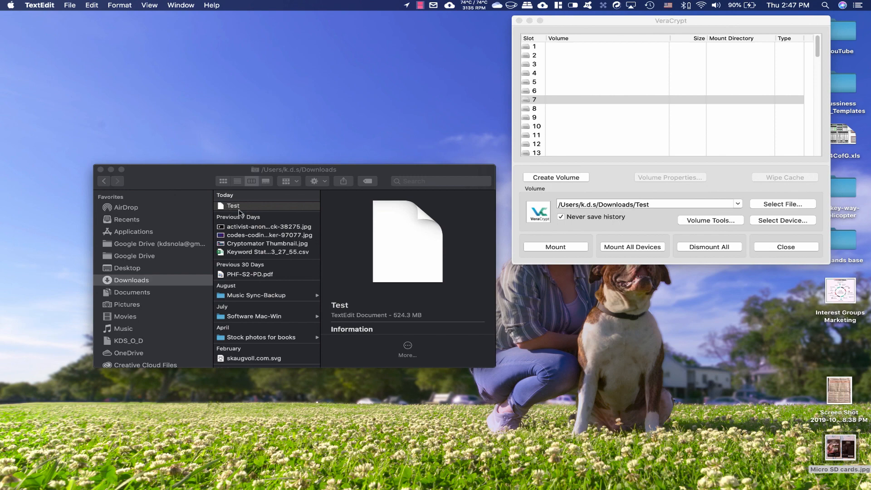
click(237, 210)
- Quit TextEdit and remove it from the Dock
mouse_move(5, 415)
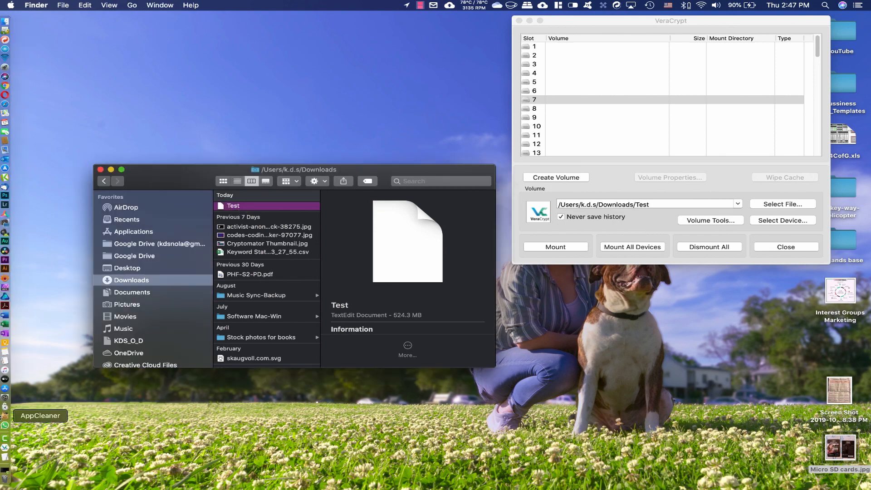
mouse_move(5, 460)
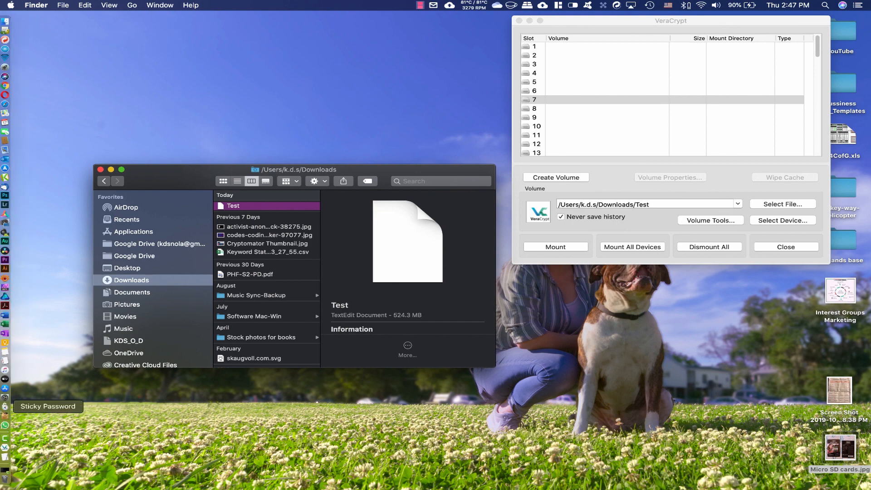
right_click(5, 461)
click(51, 462)
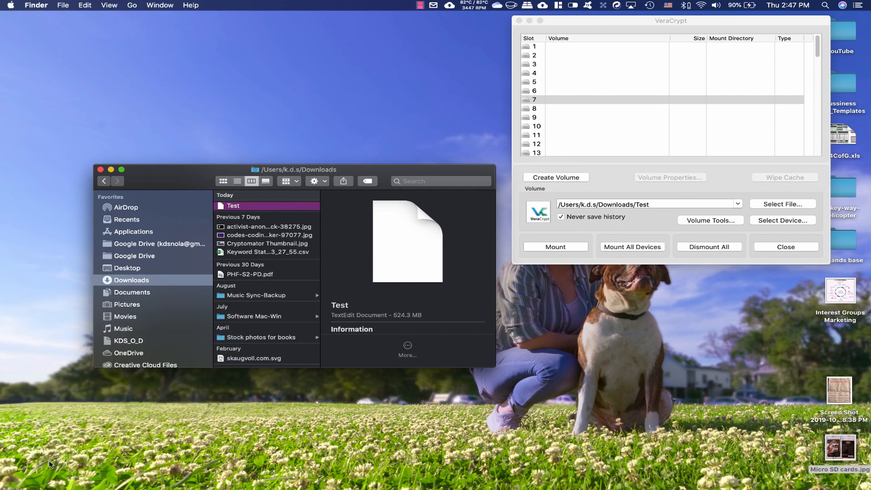
right_click(6, 461)
mouse_move(59, 439)
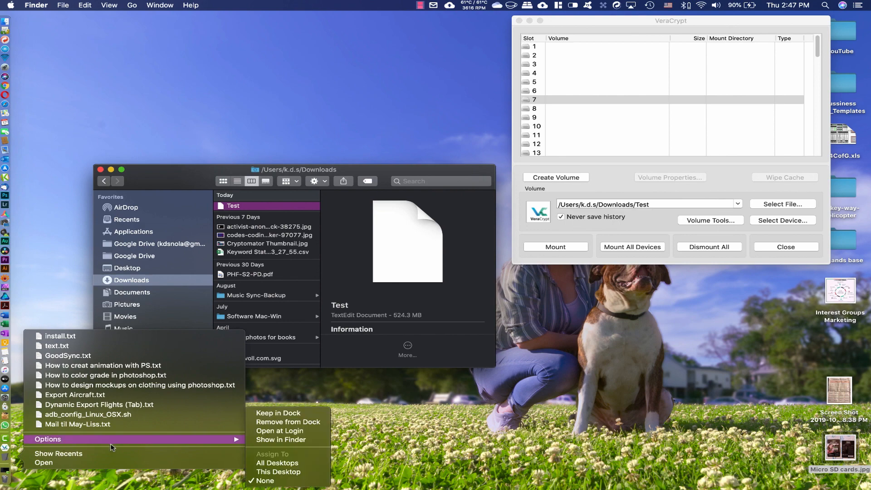
click(277, 426)
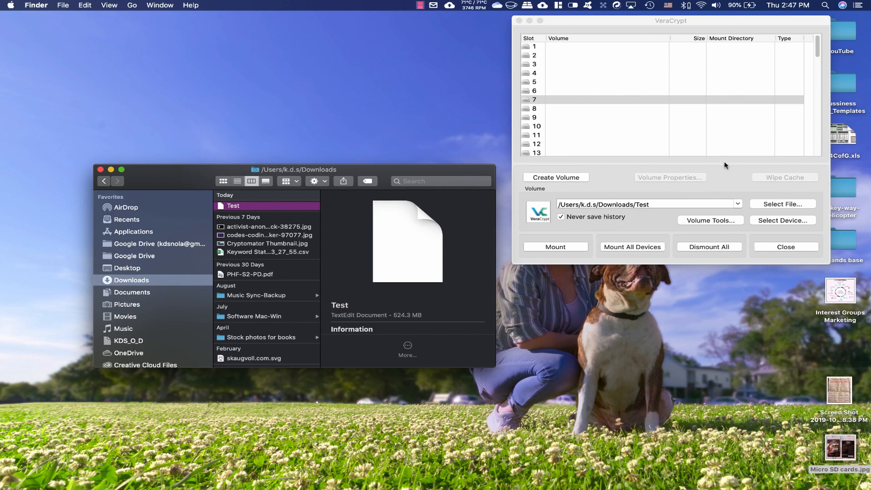
- Choose the Test file in Downloads as the volume, mount it in slot 7 with the volume password, and open its contents
click(784, 204)
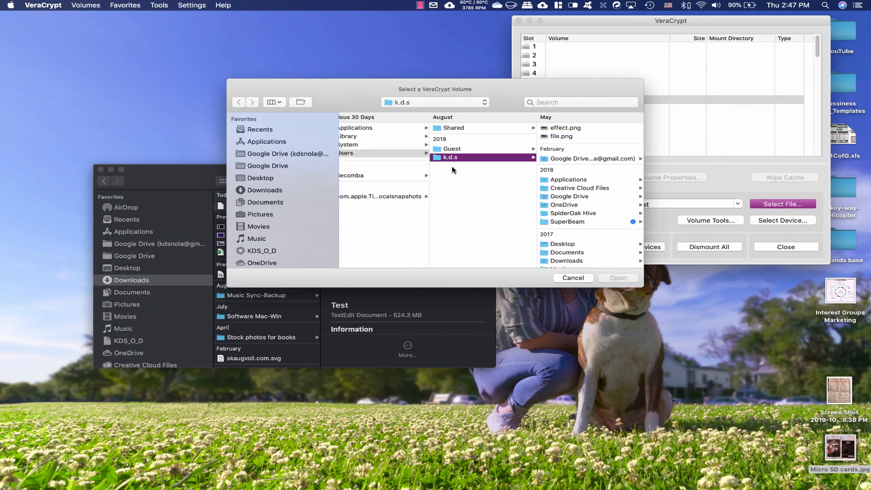
click(263, 191)
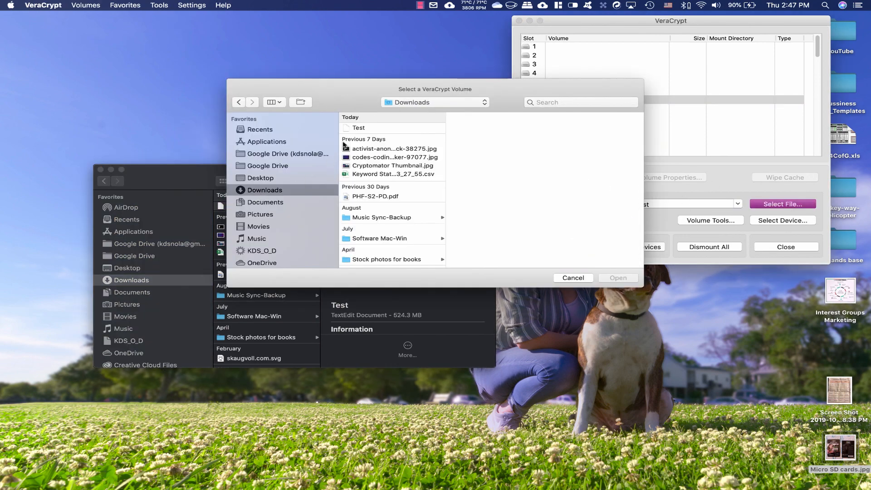
click(371, 129)
click(626, 279)
click(566, 247)
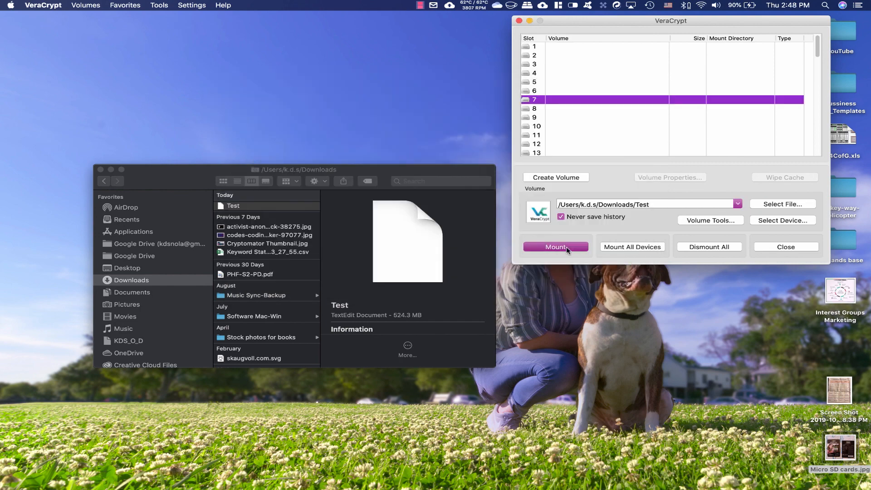
text(•)
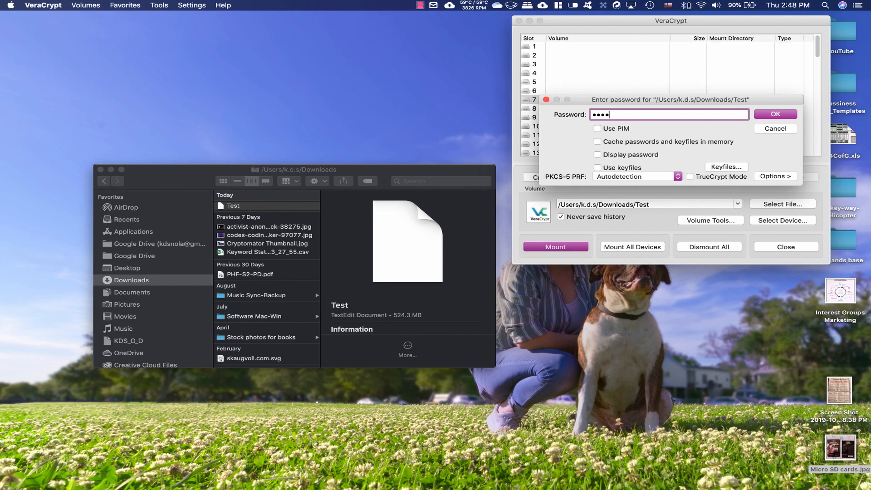
key(Return)
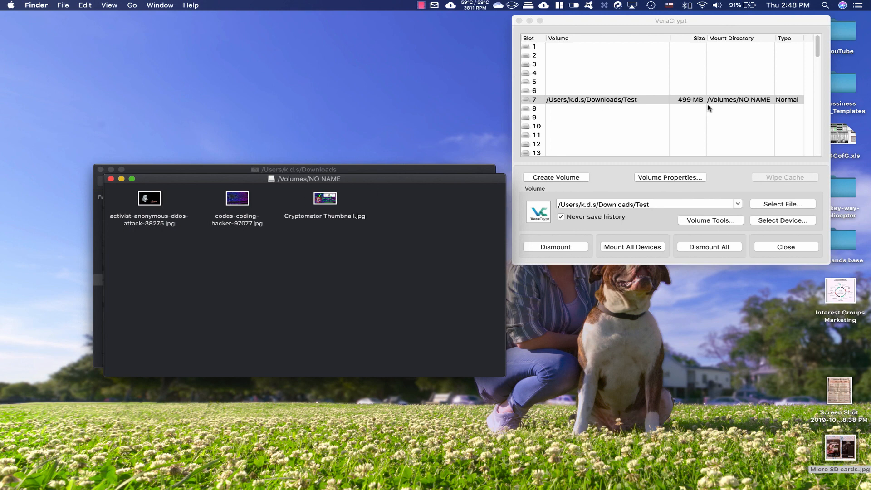
- Close the NO NAME window, dismount the Test volume from slot 7, and close the VeraCrypt window
click(111, 179)
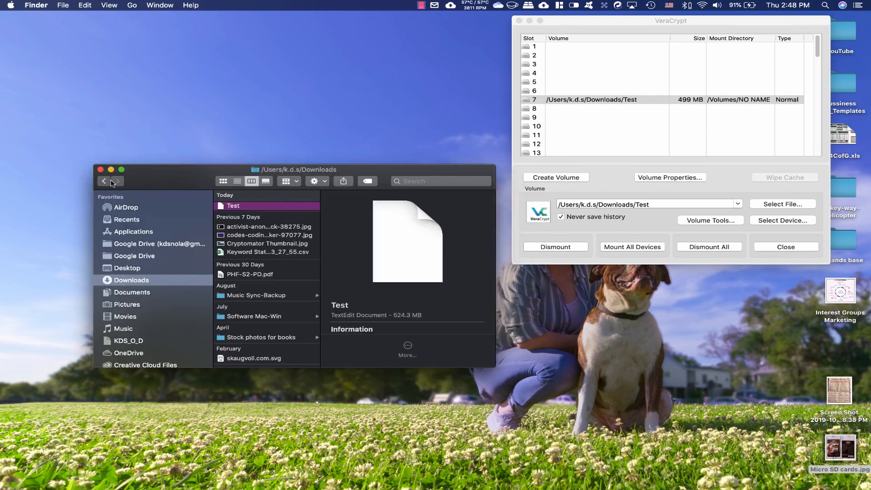
click(733, 179)
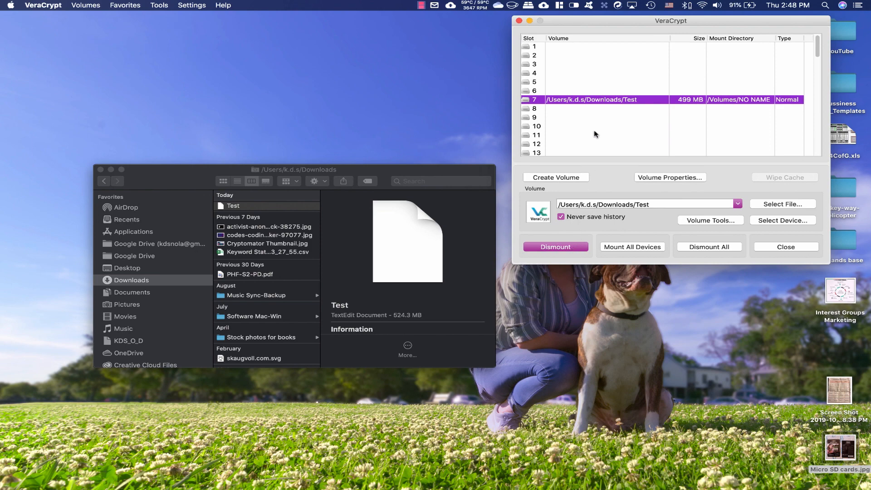
click(564, 249)
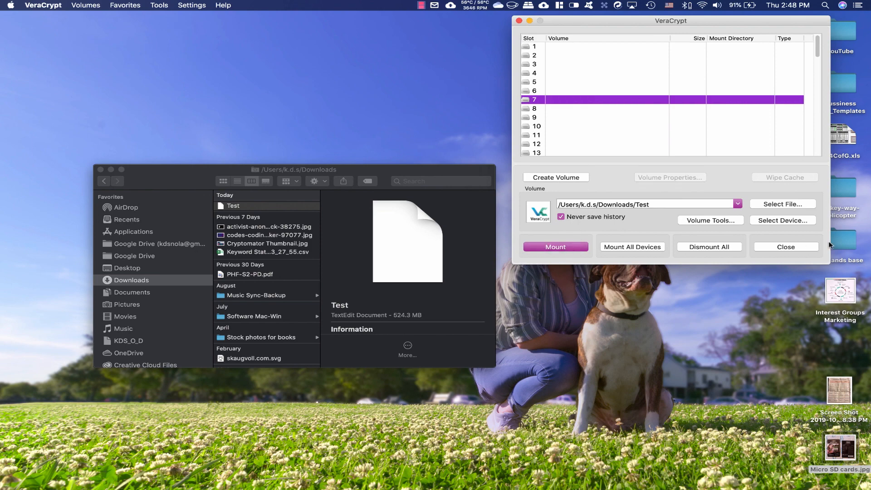
click(807, 247)
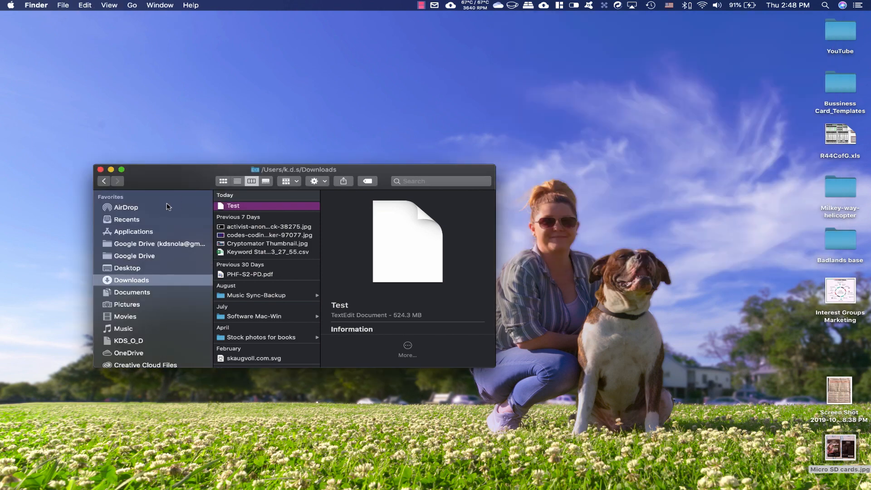